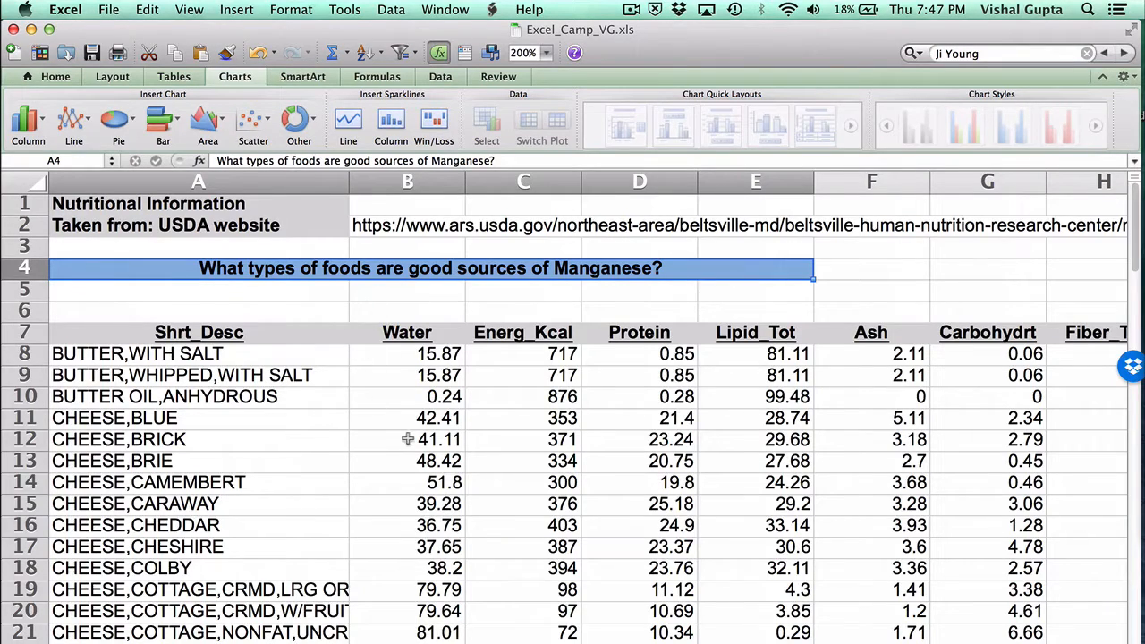
Look across the nutrient columns of the food table, from Water through the vitamin and folate columns.
scroll(407, 439, right, 10)
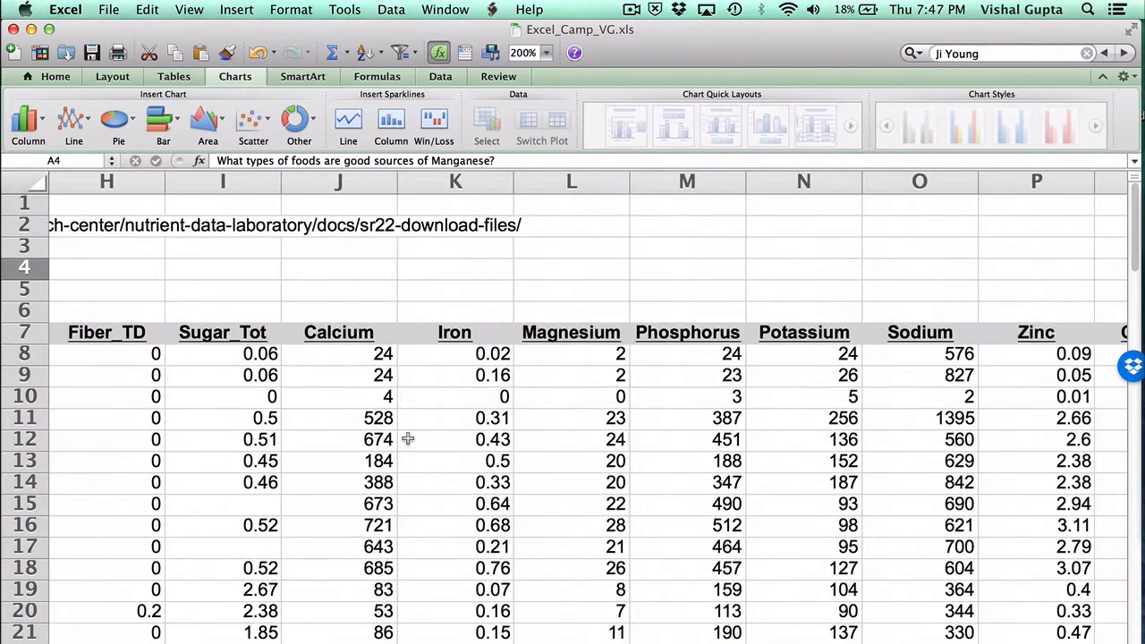
scroll(406, 439, right, 8)
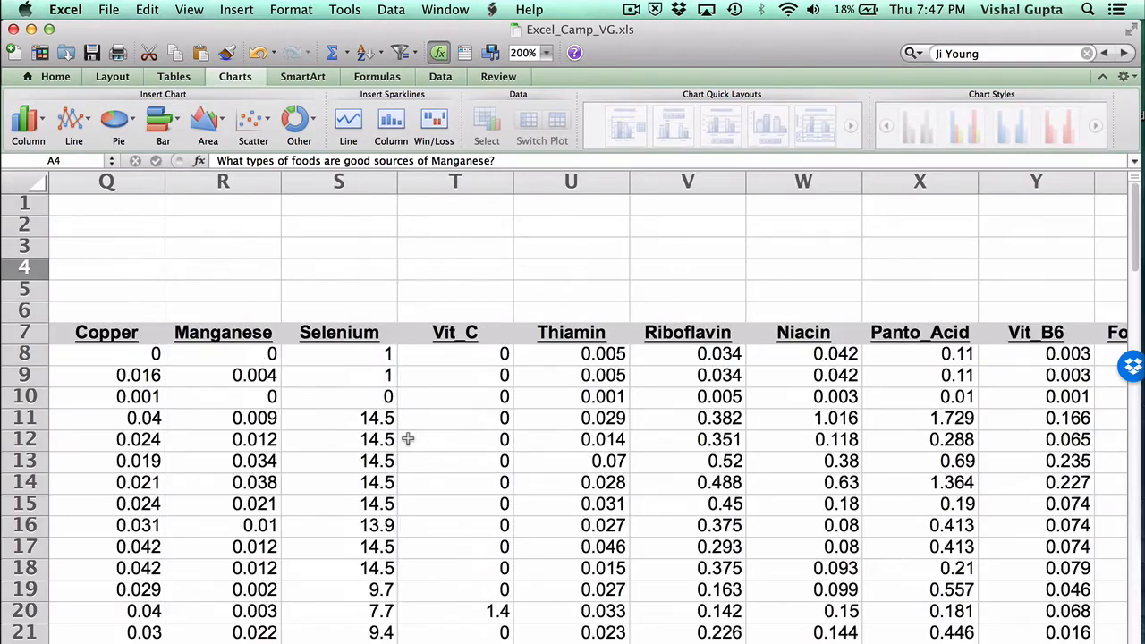
scroll(407, 439, right, 1)
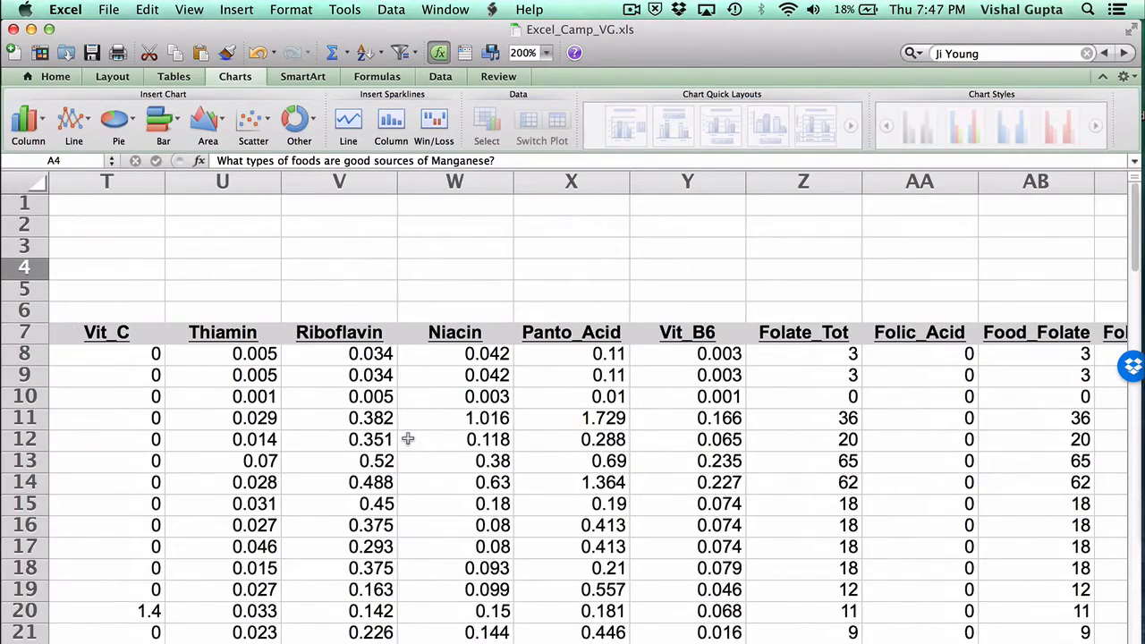
scroll(407, 439, left, 18)
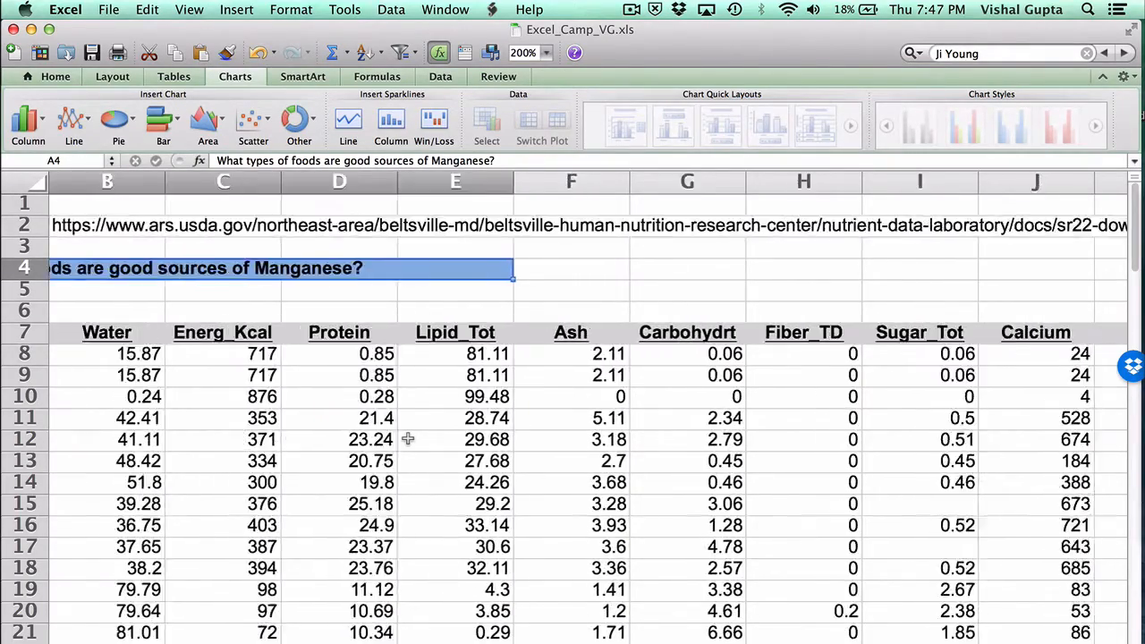
scroll(407, 439, left, 1)
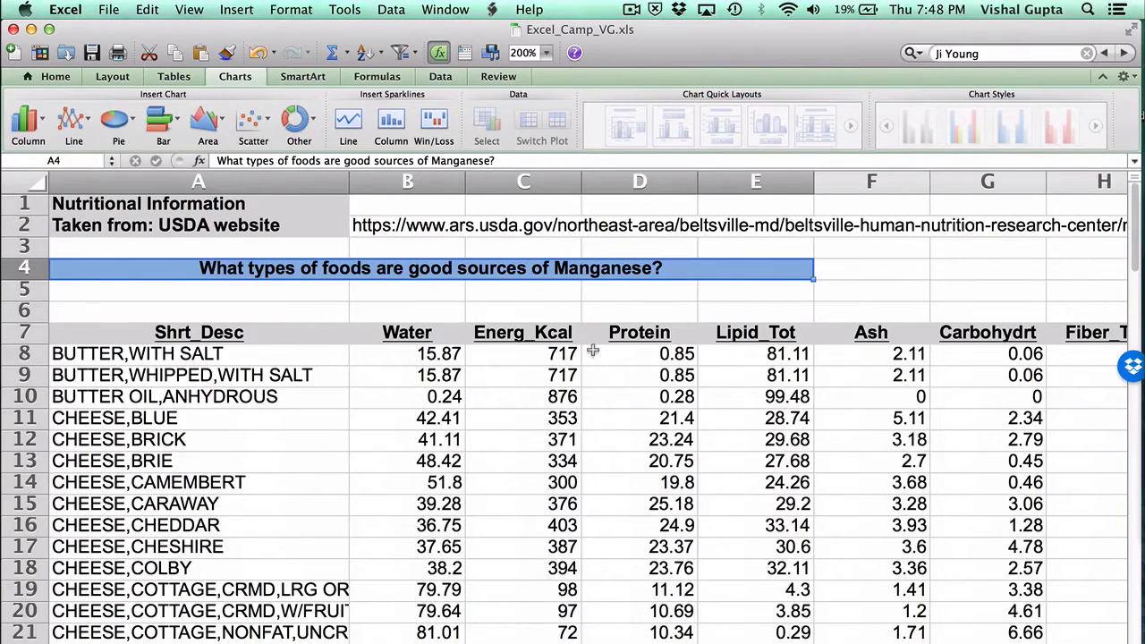
Search the sheet for "Manganese" to locate that nutrient's column header.
scroll(592, 352, right, 5)
key(super+f)
text(Mangan)
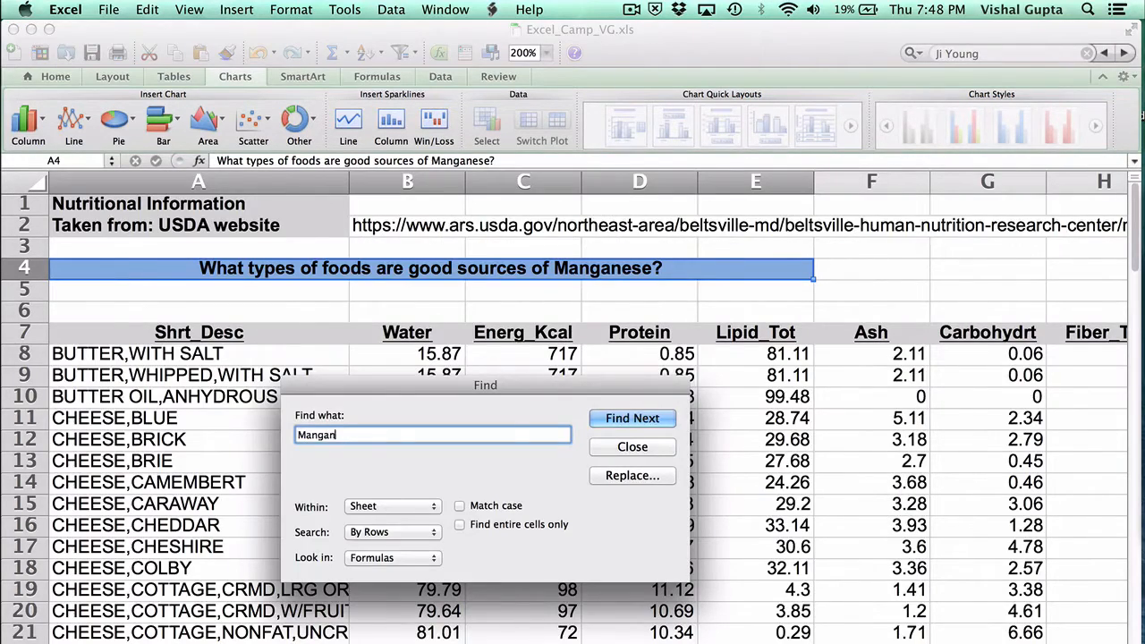
text(ese)
key(Return)
key(Escape)
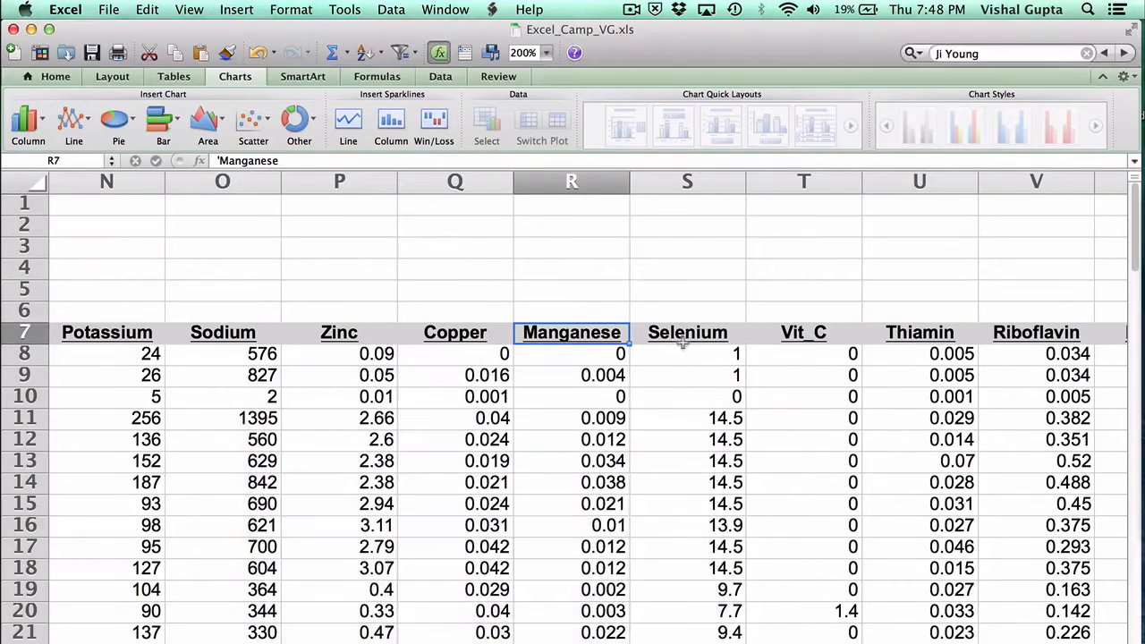
Examine the values down the Manganese column to see what range the foods cover.
click(608, 375)
scroll(608, 375, down, 8)
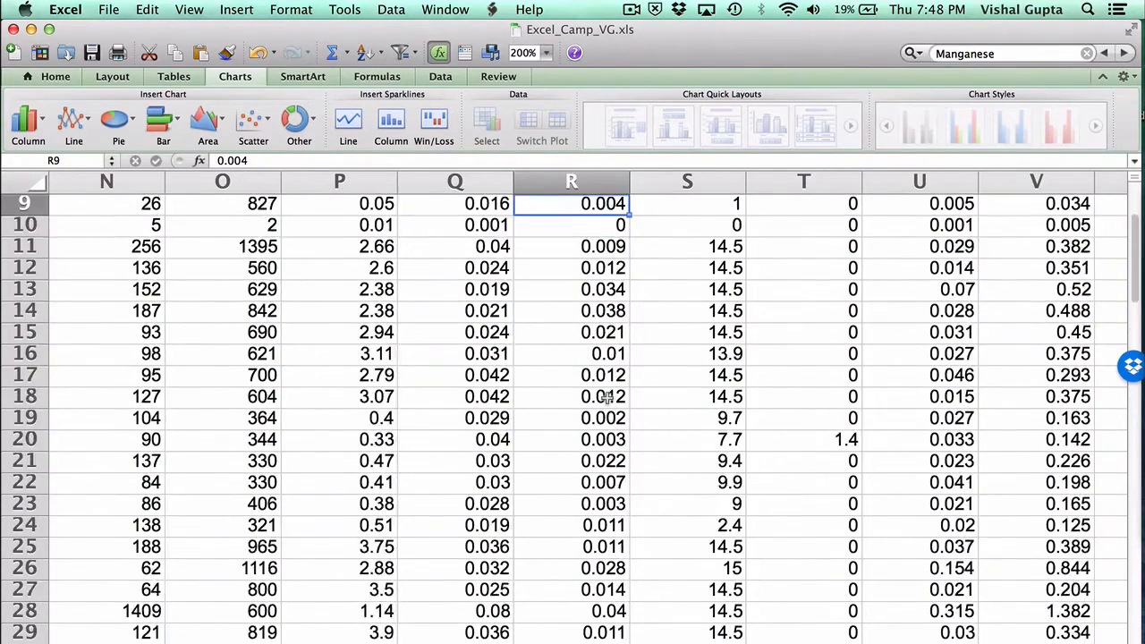
scroll(608, 397, up, 3)
scroll(606, 397, down, 6)
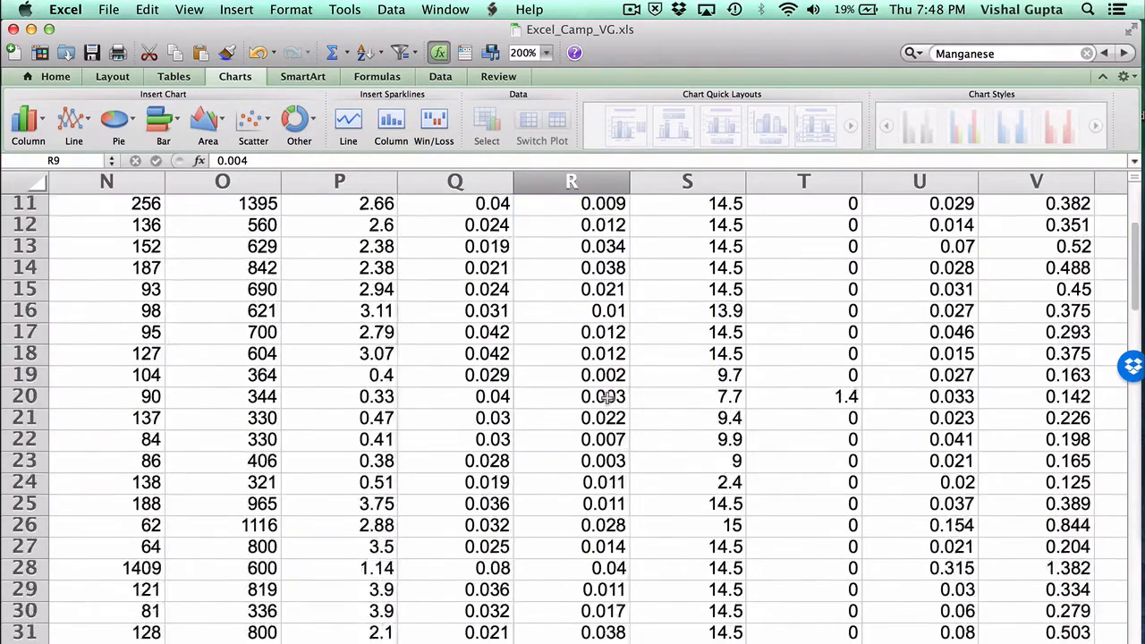
scroll(606, 397, down, 7)
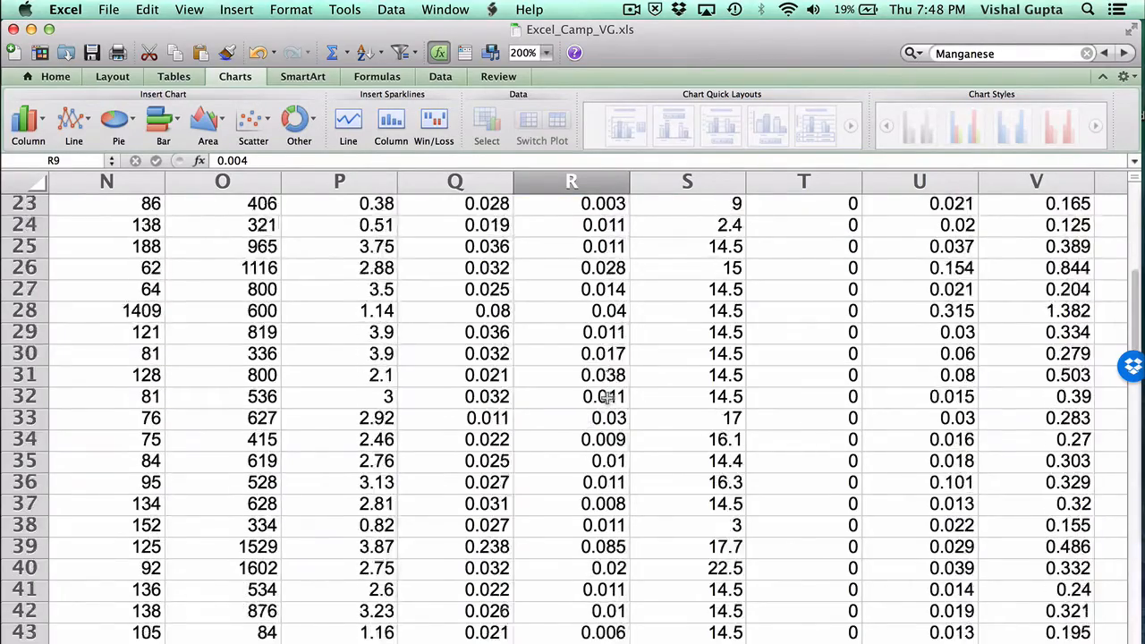
scroll(606, 397, up, 15)
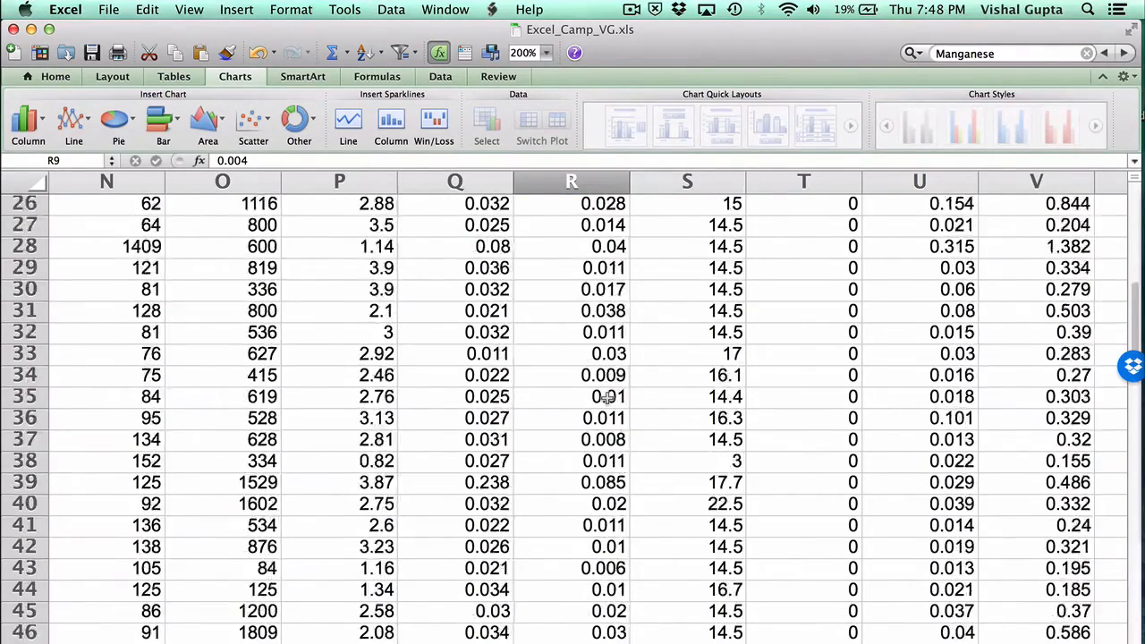
Enter .001 in cell E5, beneath the Manganese question, as the threshold value.
click(587, 296)
key(Home)
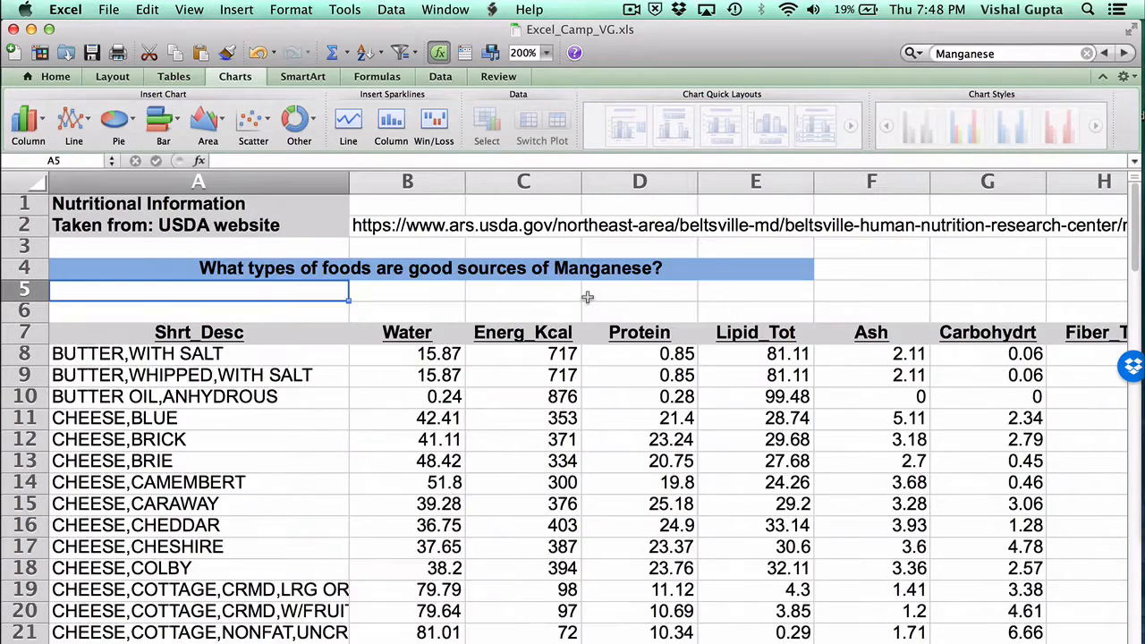
key(Right)
key(Right)
key(Right)
key(Right)
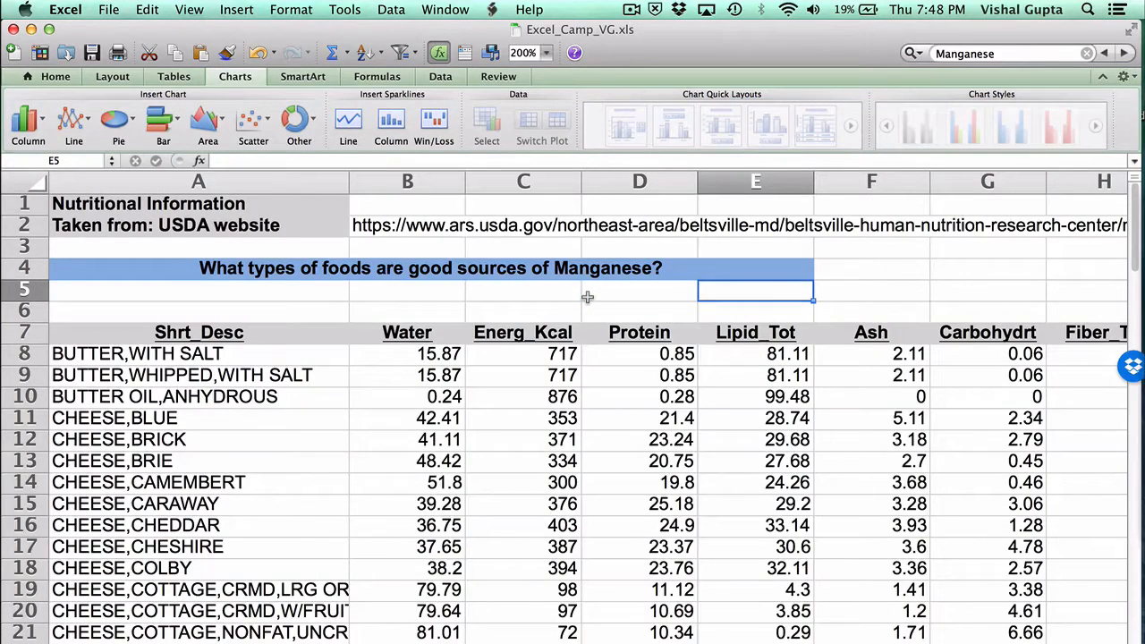
text(.001)
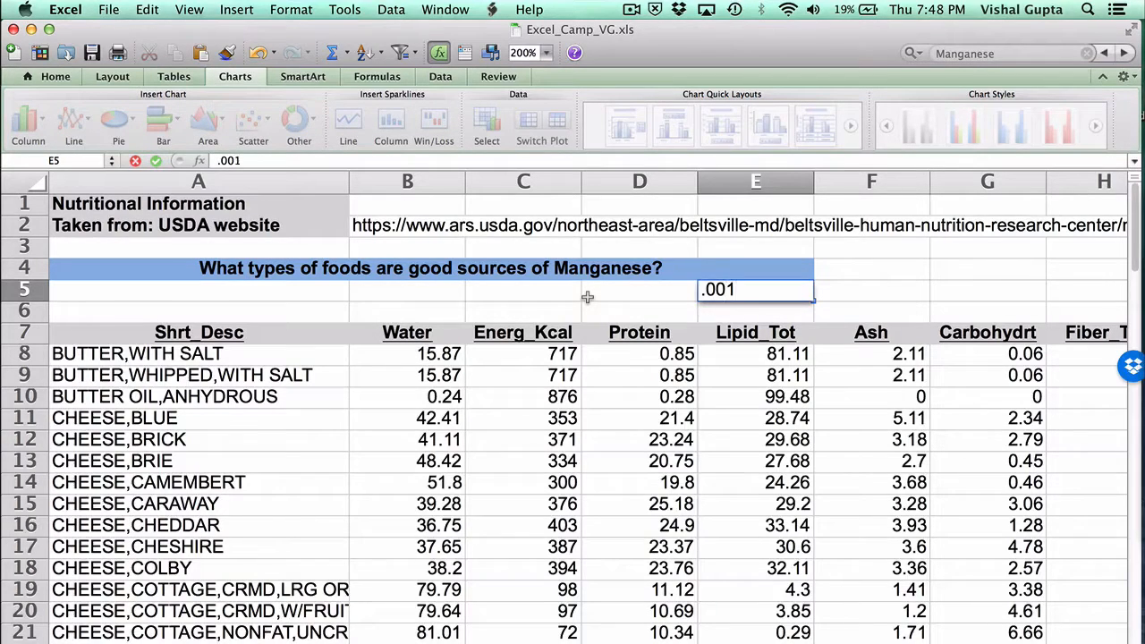
key(Return)
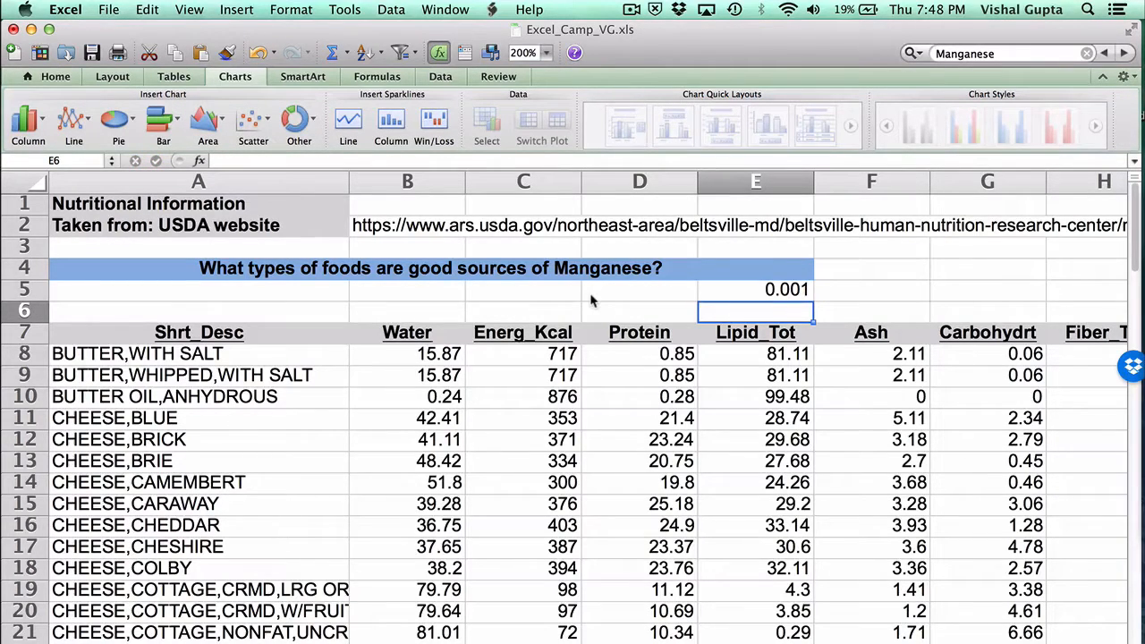
Add a Classic conditional formatting rule to cell A8 that uses a formula to determine which cells to format.
click(297, 355)
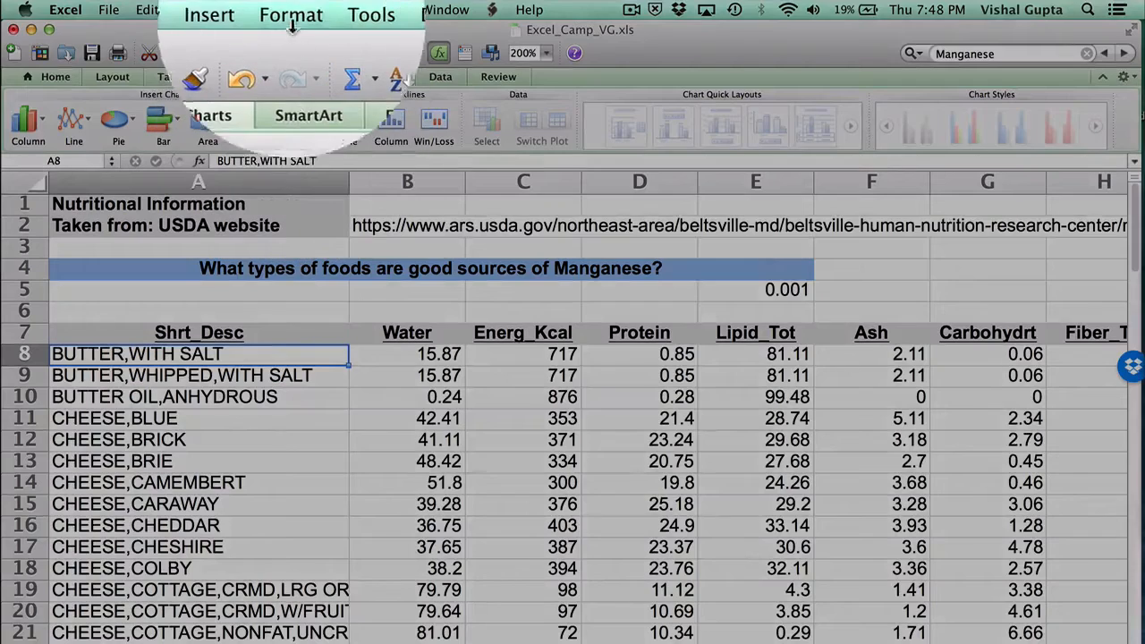
click(291, 10)
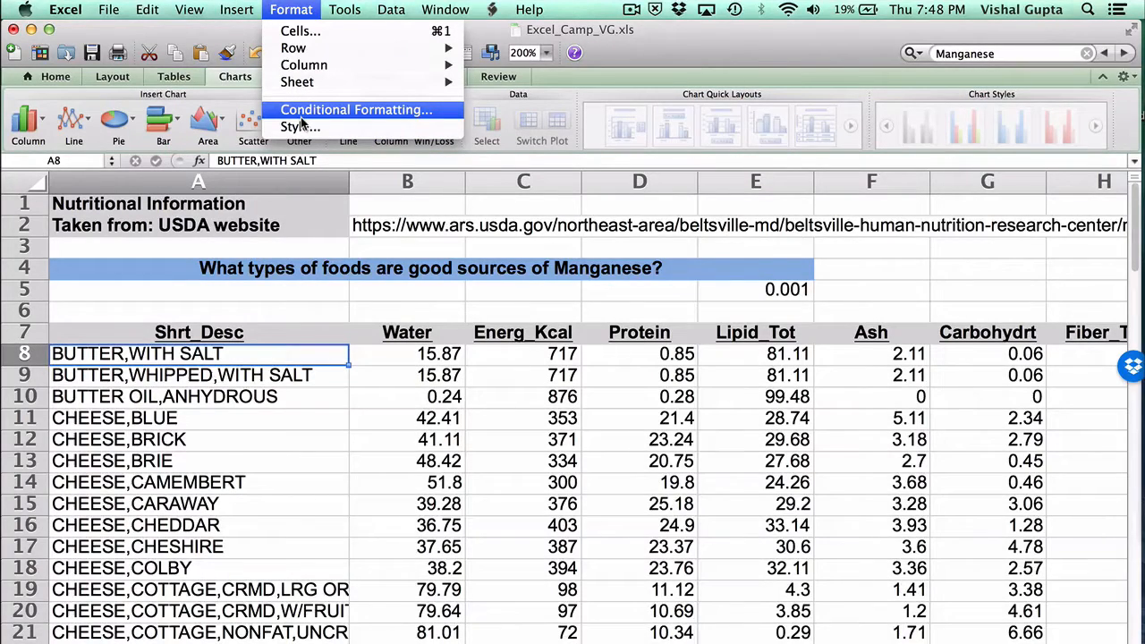
click(302, 116)
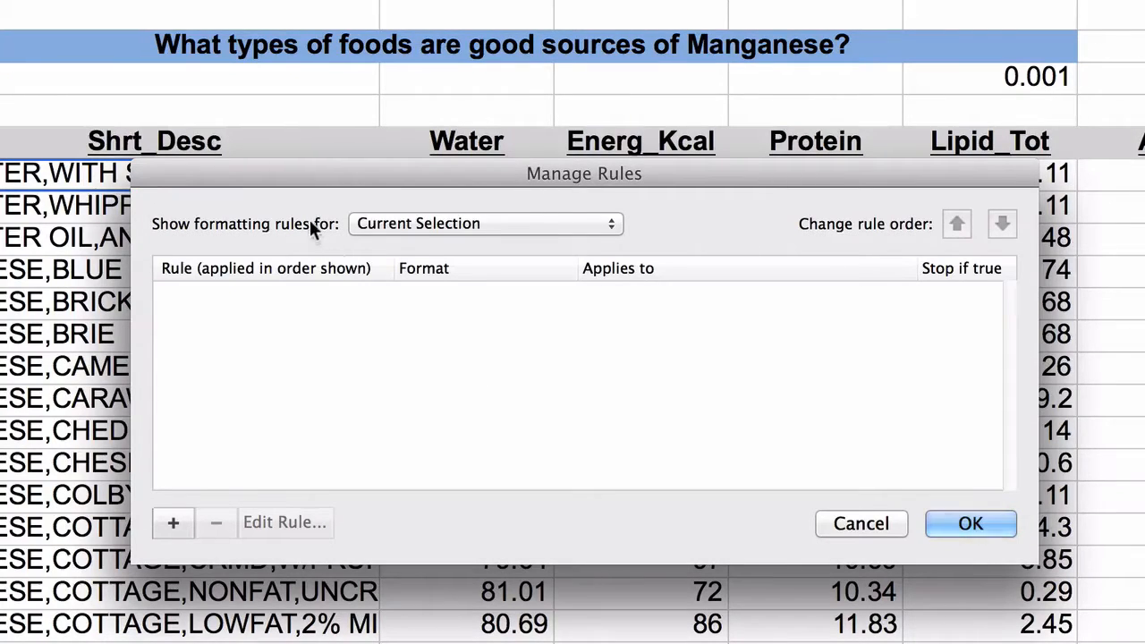
click(175, 524)
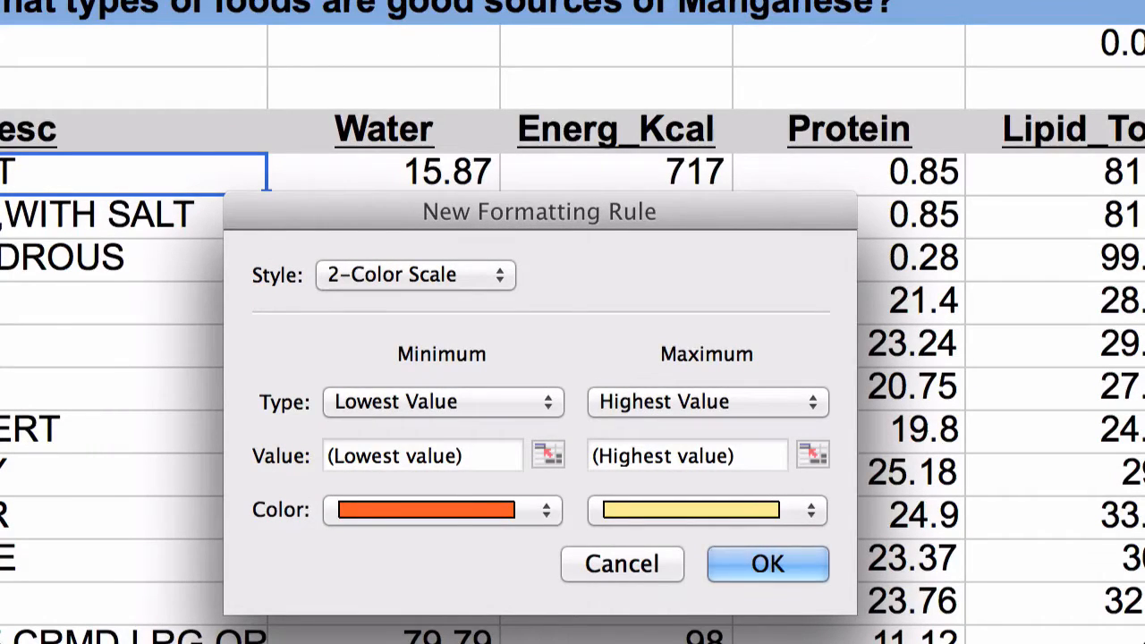
click(383, 277)
click(383, 281)
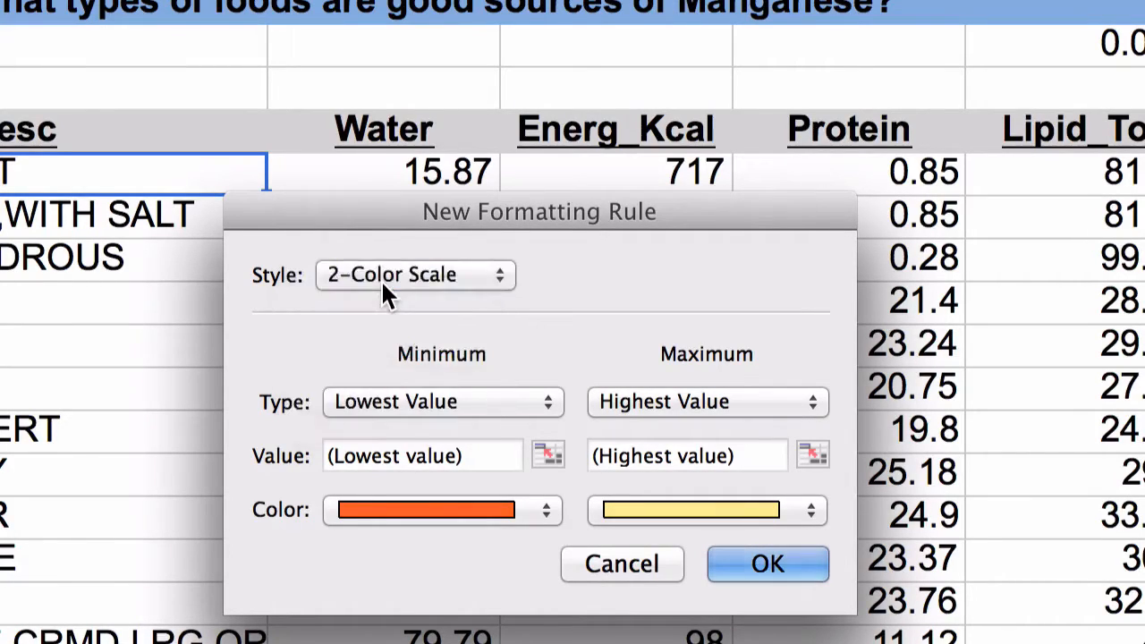
click(381, 280)
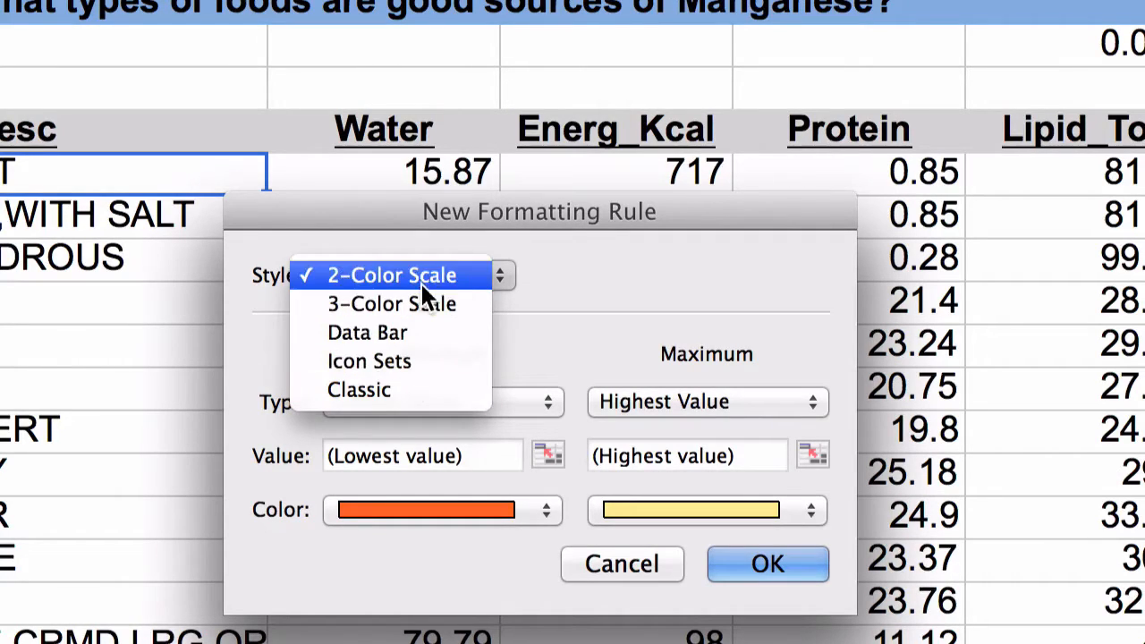
click(419, 379)
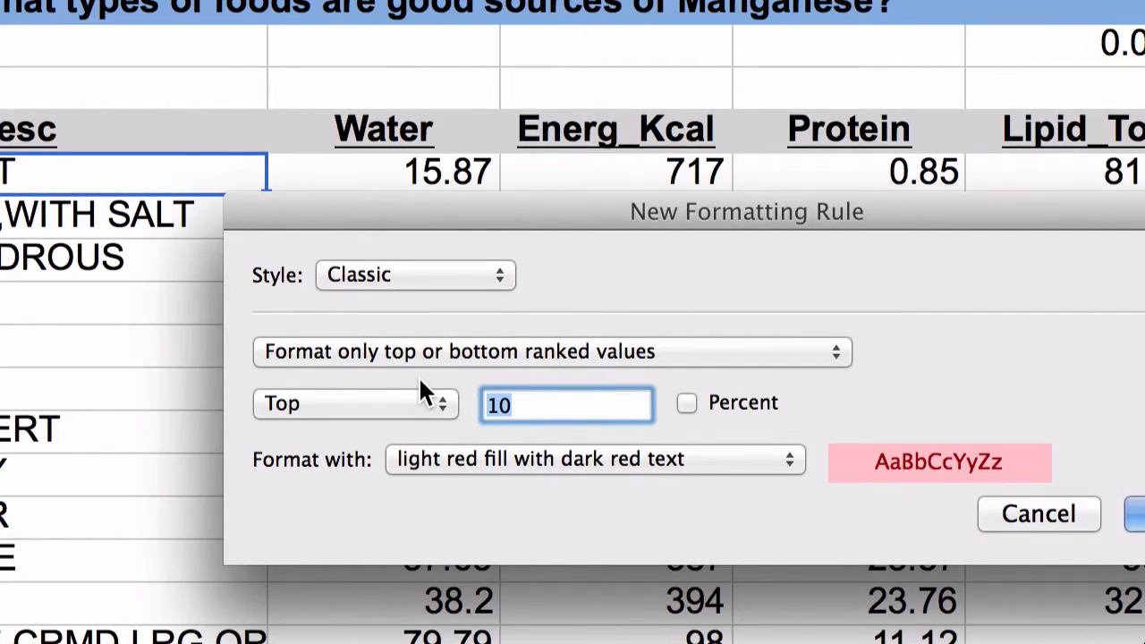
click(428, 352)
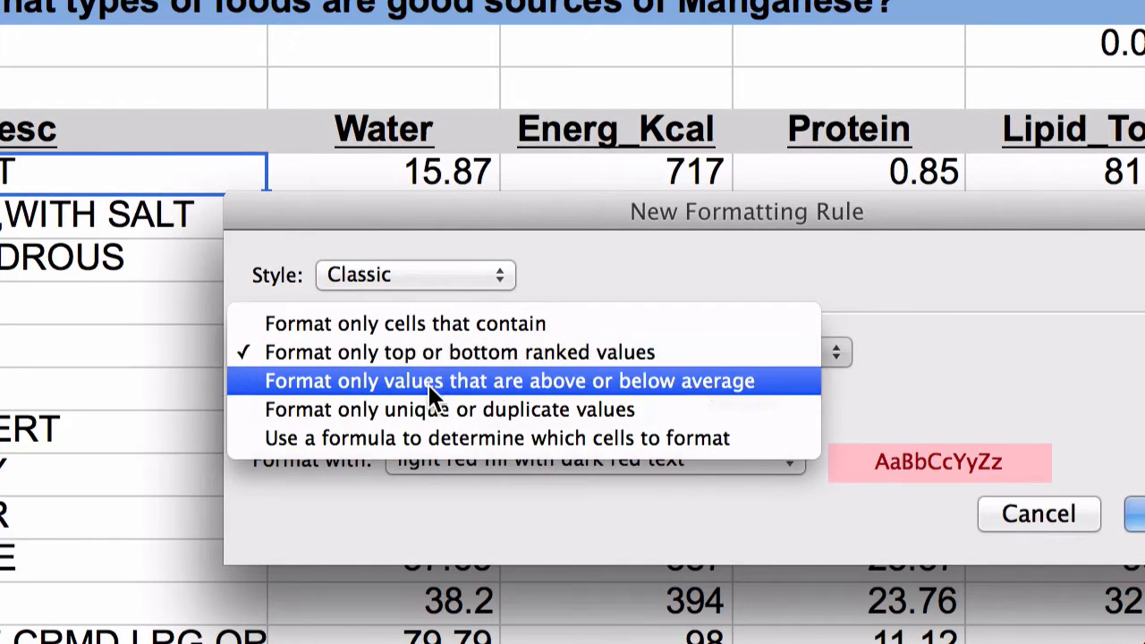
click(427, 438)
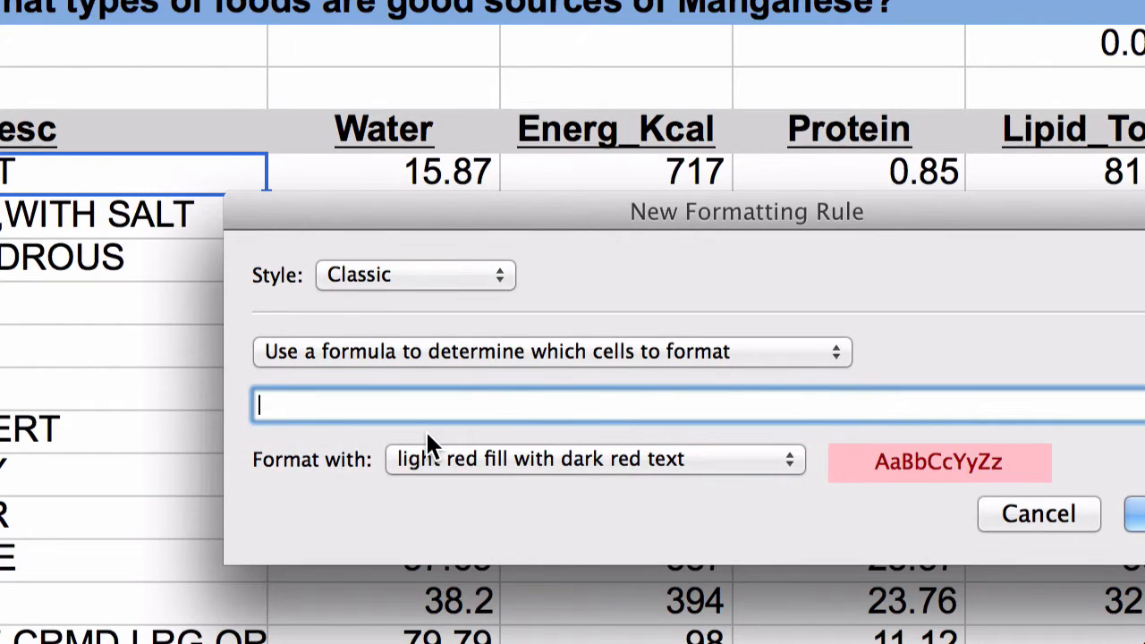
Begin the rule's formula with a reference to the first Manganese value, =$R$8.
text(=)
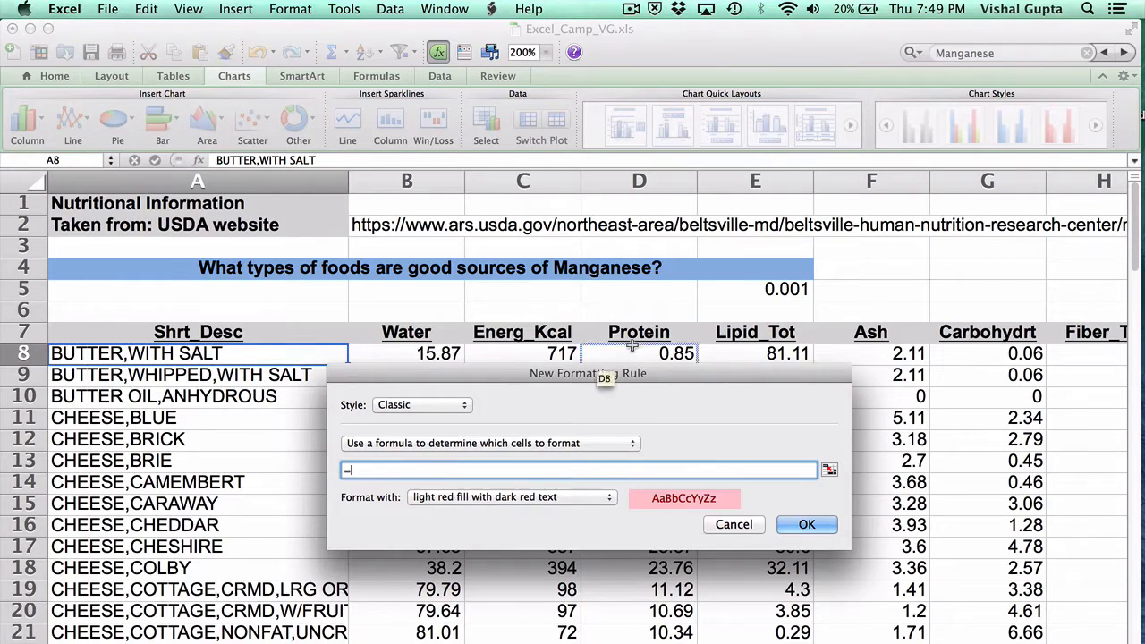
click(846, 355)
key(Right)
key(Right)
key(Right)
key(Right)
key(Right)
key(Right)
key(Right)
key(Right)
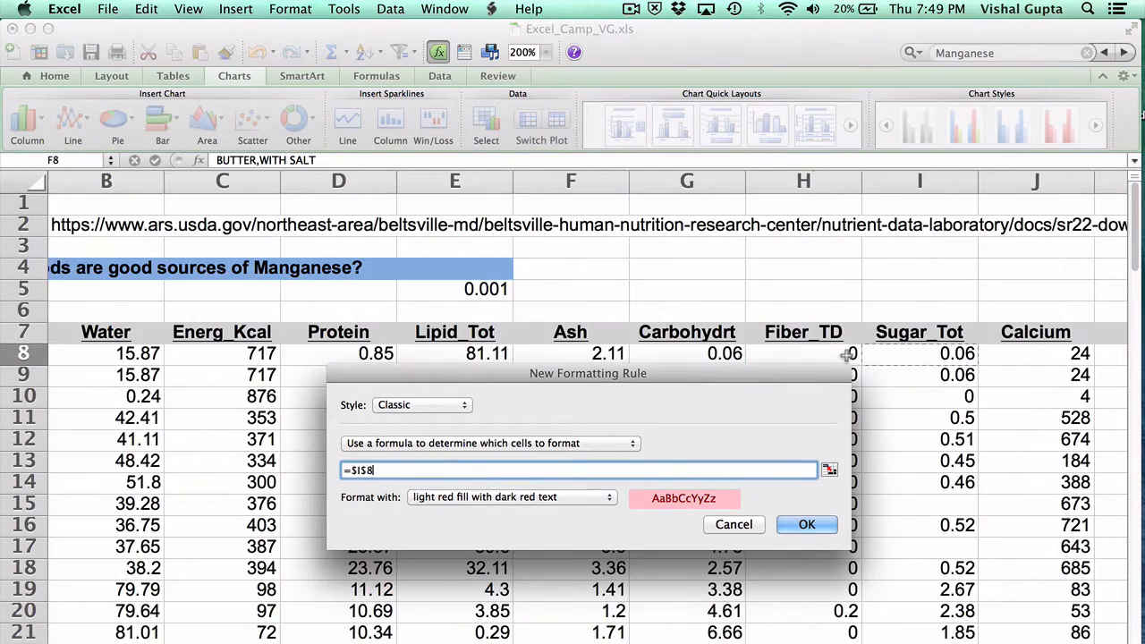
key(Right)
key(Right)
key(Right)
key(Right)
key(Right)
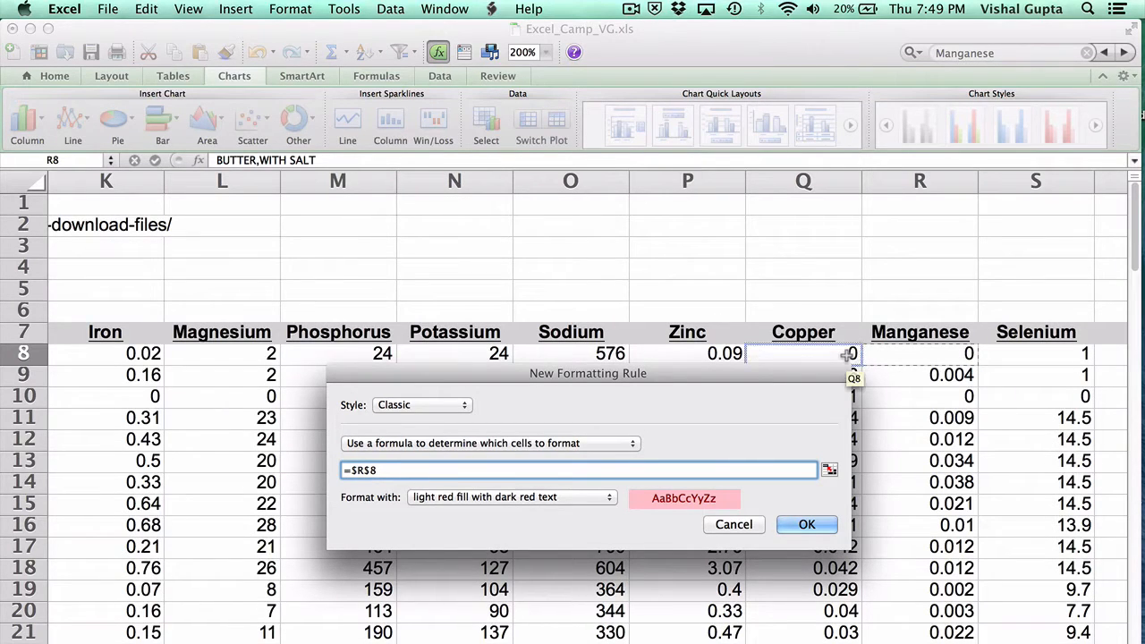
Complete the rule's formula with a greater-than comparison to the threshold cell, giving =$R$8>$E$5.
text(>)
click(546, 289)
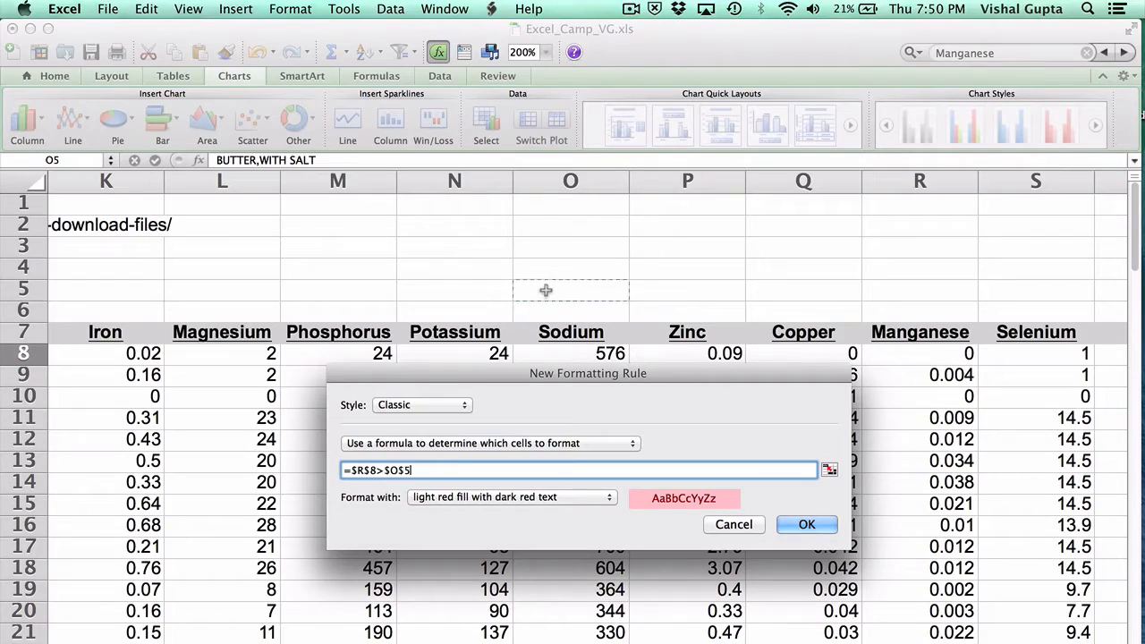
key(Left)
key(Left)
key(Left)
key(Left)
key(Left)
key(Left)
key(Left)
key(Left)
key(Left)
key(Left)
key(Left)
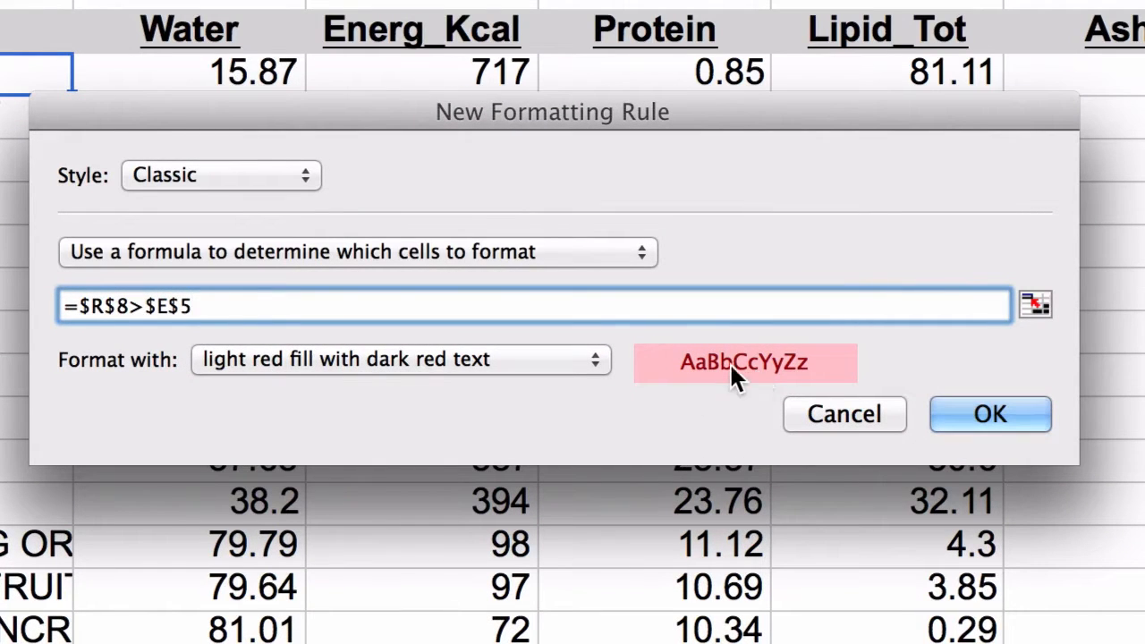
Set the rule's format to green fill with dark green text.
click(555, 365)
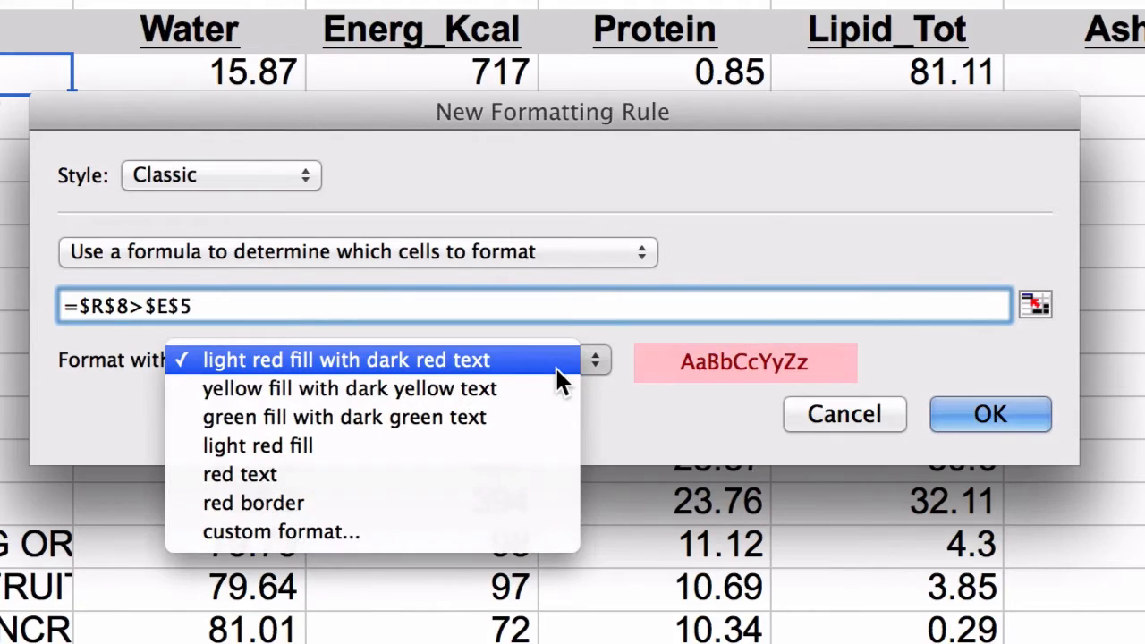
click(555, 417)
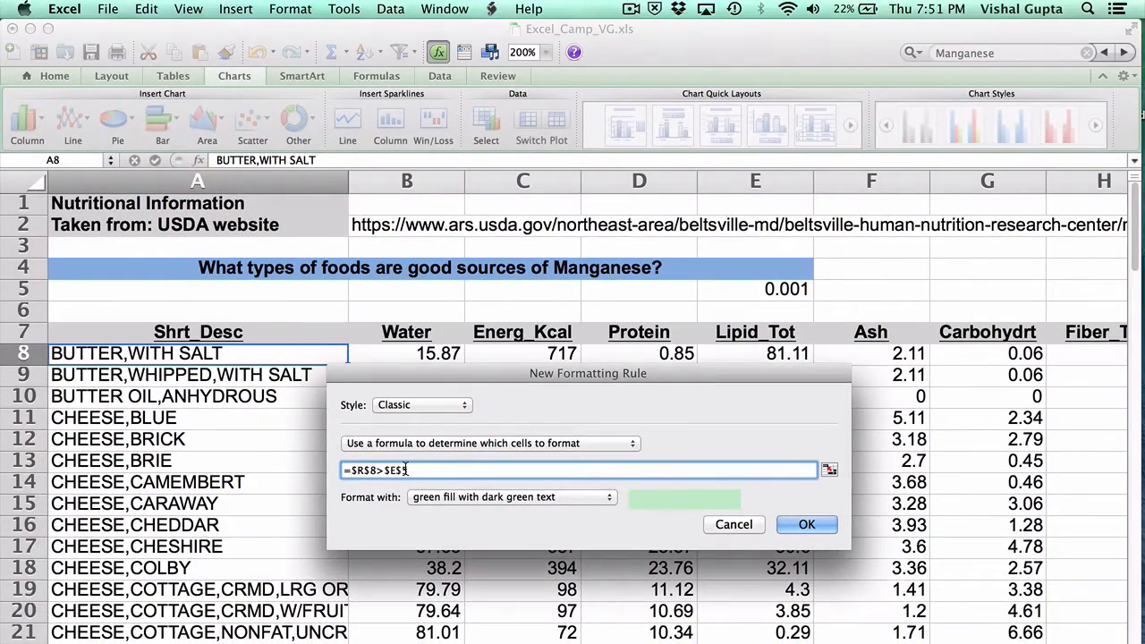
click(785, 295)
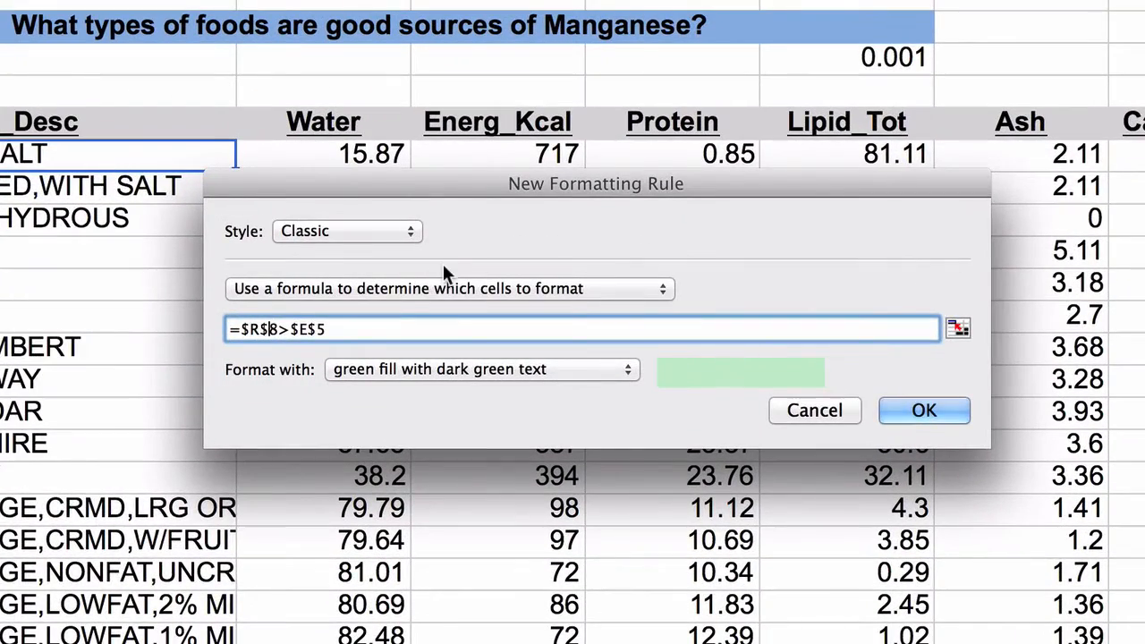
Make the row of the Manganese reference relative so the formula reads =$R8>$E$5, and apply the rule to A8.
click(265, 329)
key(BackSpace)
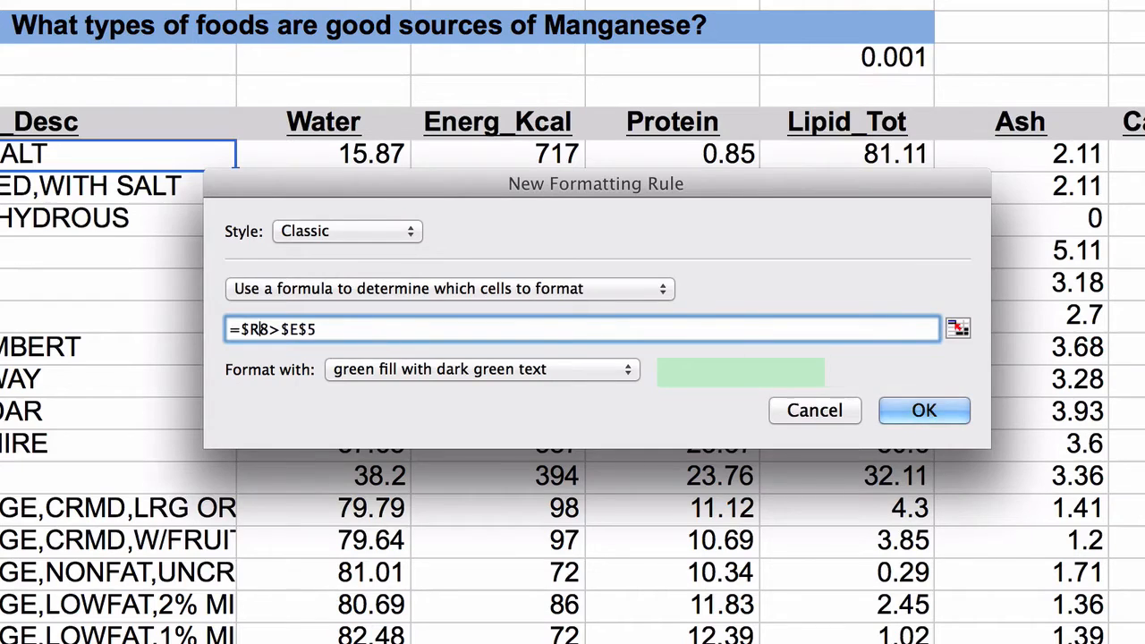
key(Return)
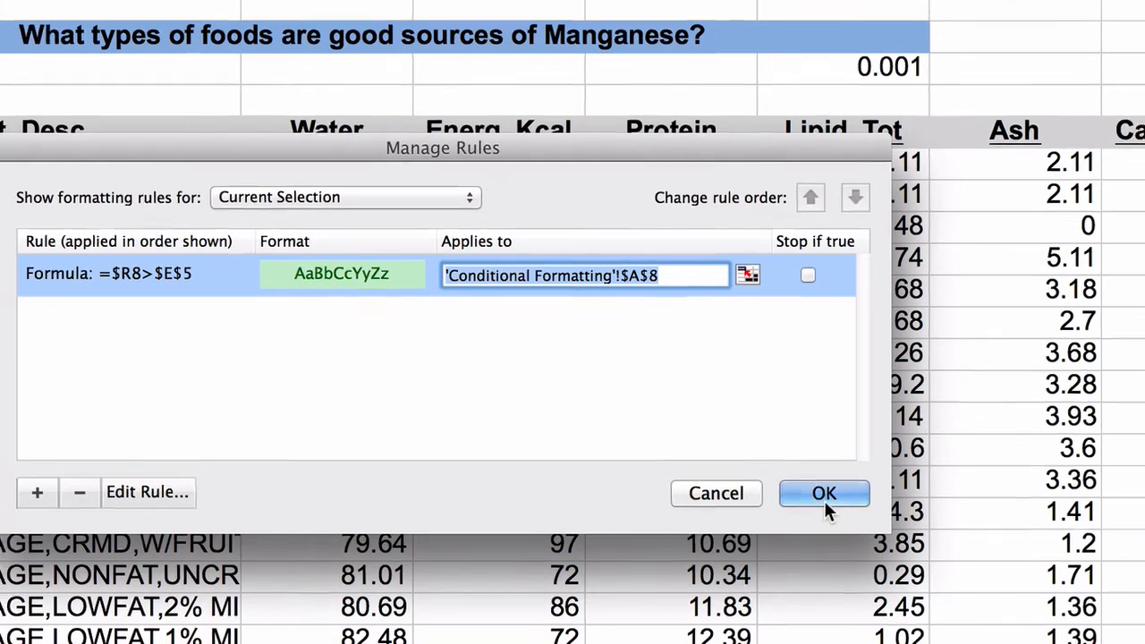
click(827, 490)
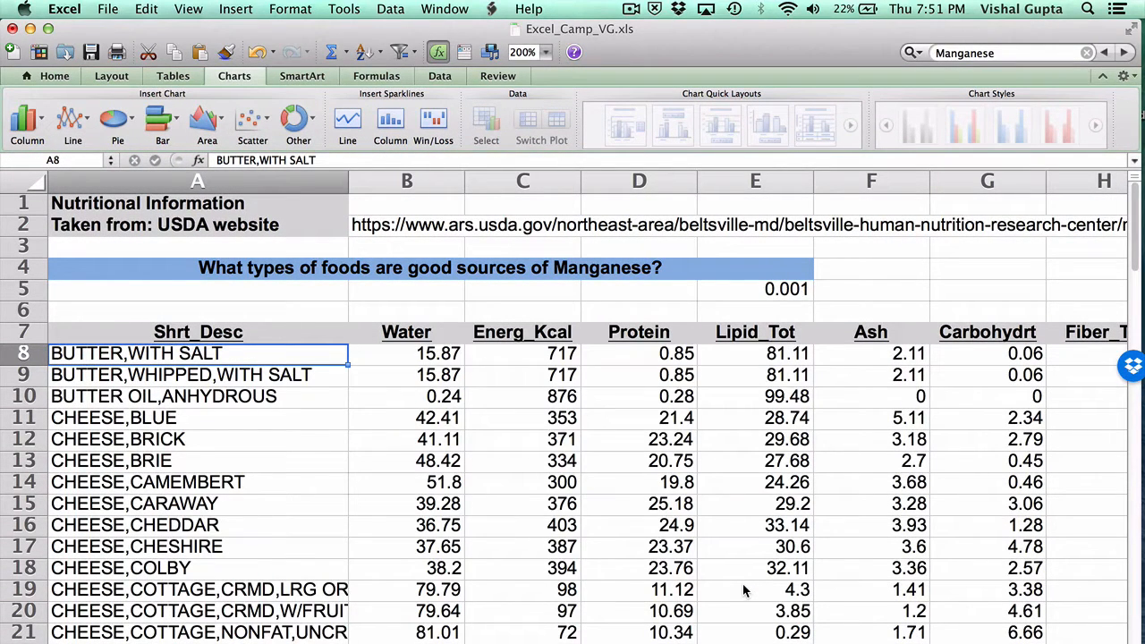
Examine the Manganese value in R8 for the first food and return to its description in A8.
key(Right)
key(Right)
key(Right)
key(Right)
key(Right)
key(Right)
key(Right)
key(Right)
key(Right)
key(Right)
key(Right)
key(Right)
key(Right)
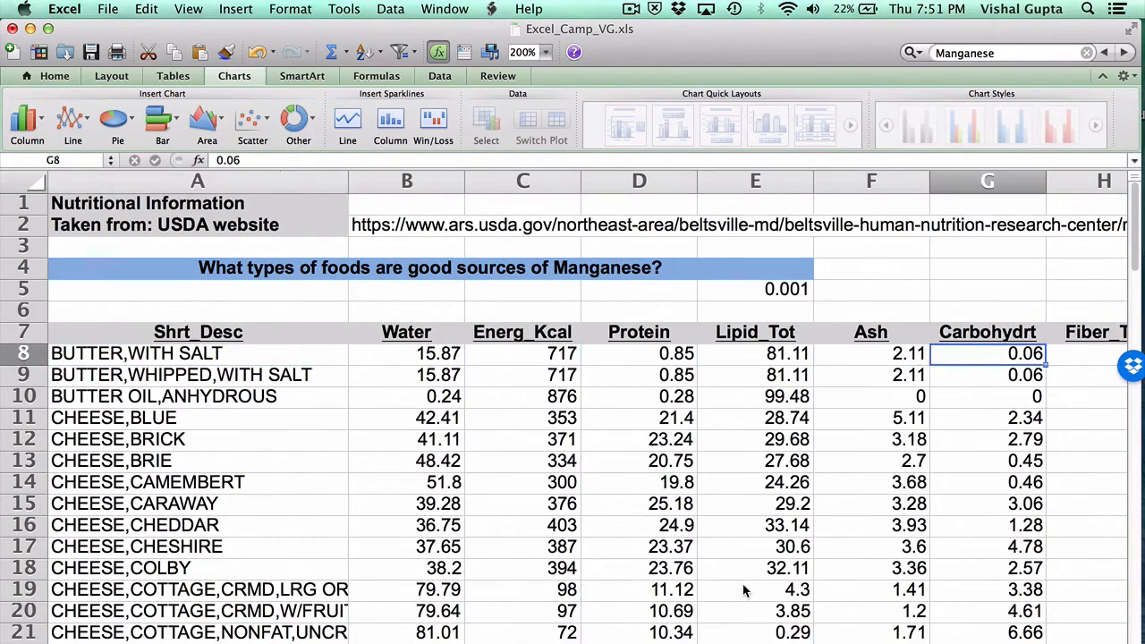
key(Right)
key(Right)
key(Right)
key(Right)
key(Right)
key(Right)
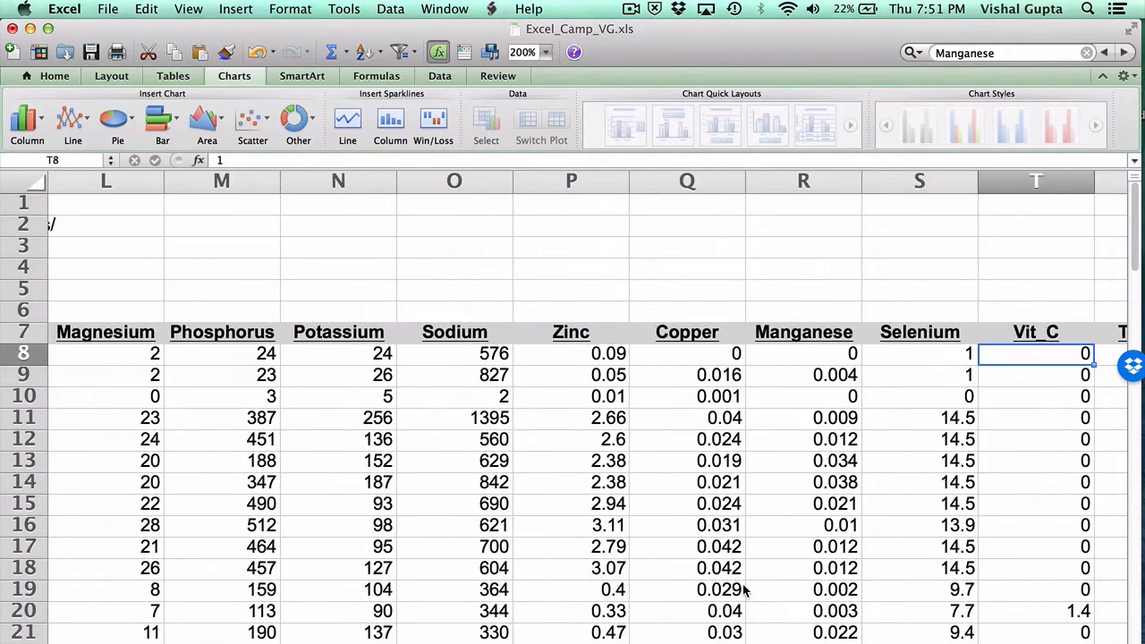
key(Left)
key(Left)
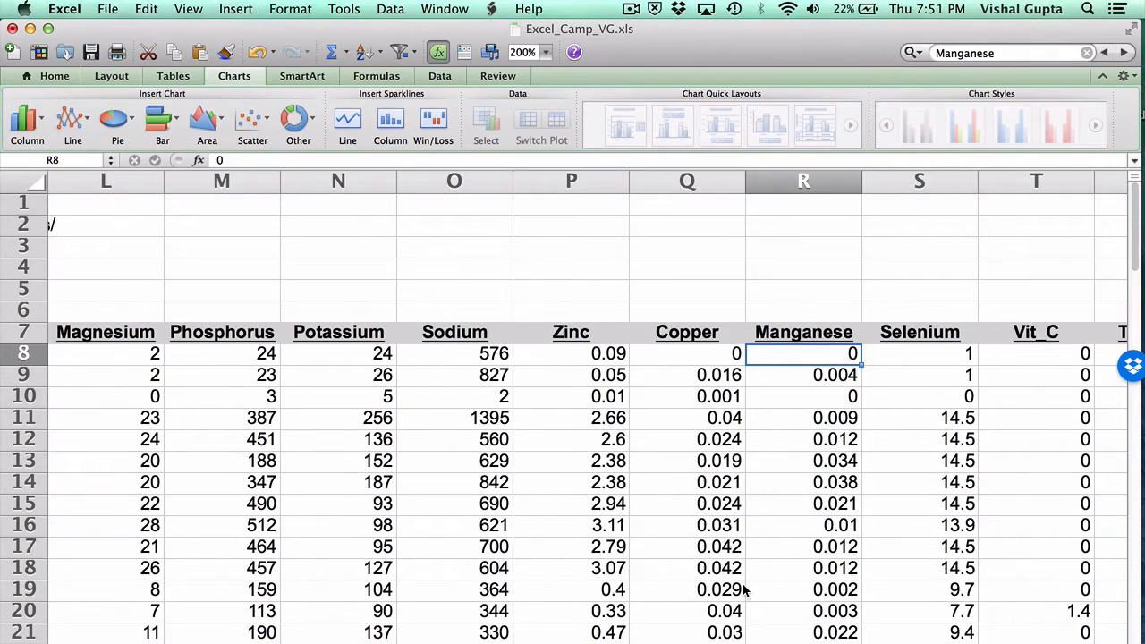
key(Home)
key(Right)
key(Right)
key(Left)
key(Left)
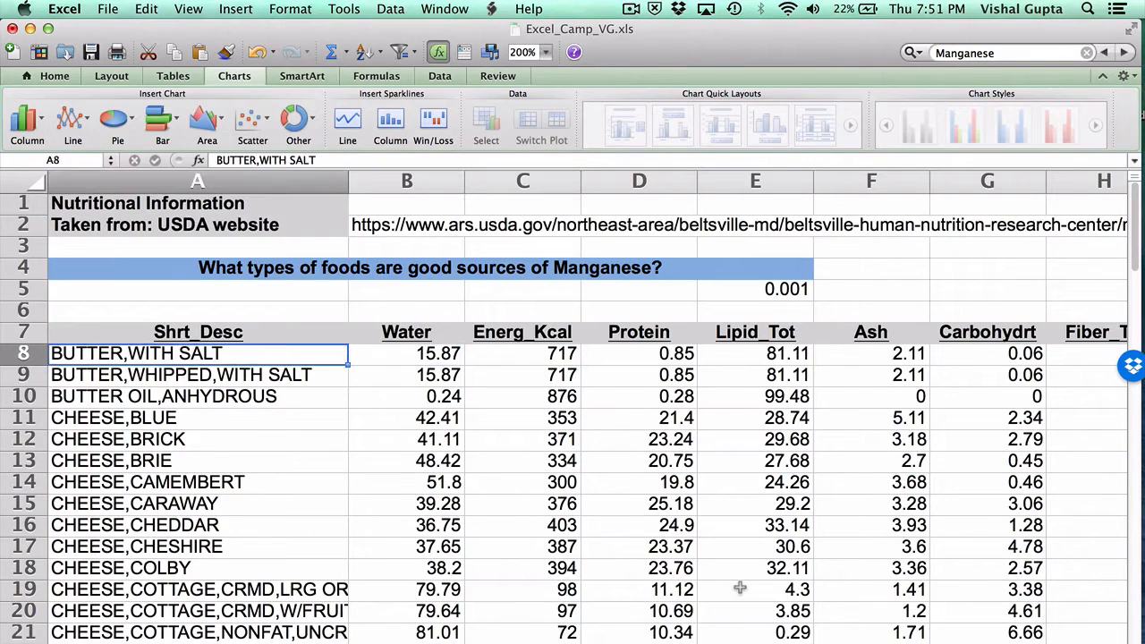
Set the threshold in E5 to -1 to test the rule on A8, and undo the change.
key(Right)
key(Right)
key(Right)
key(Right)
key(Up)
key(Up)
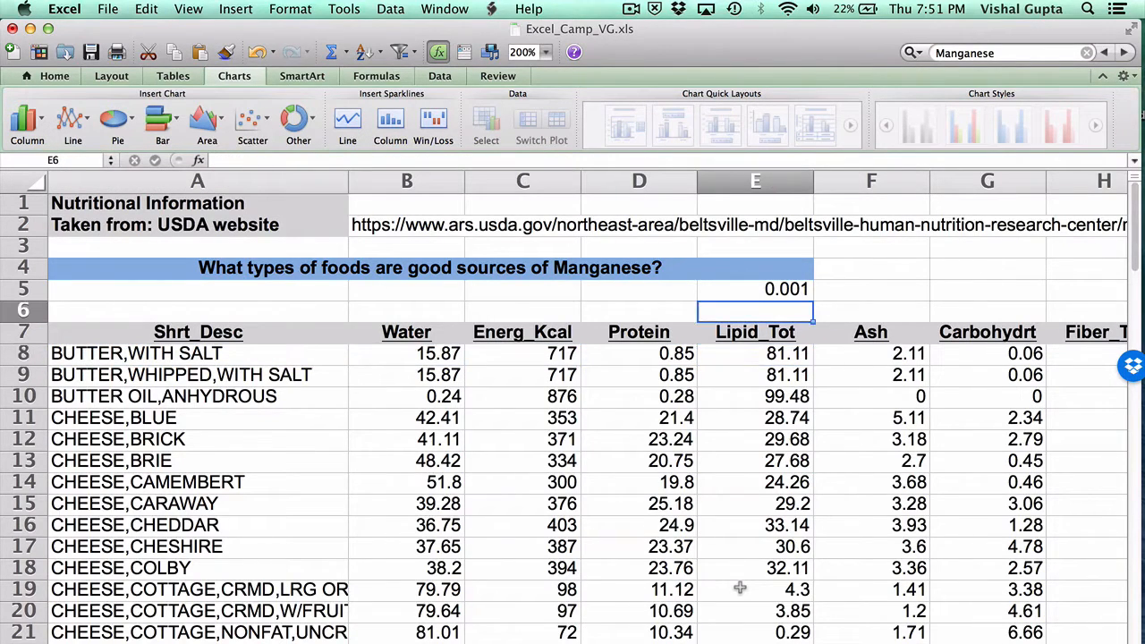
key(Up)
text(-1)
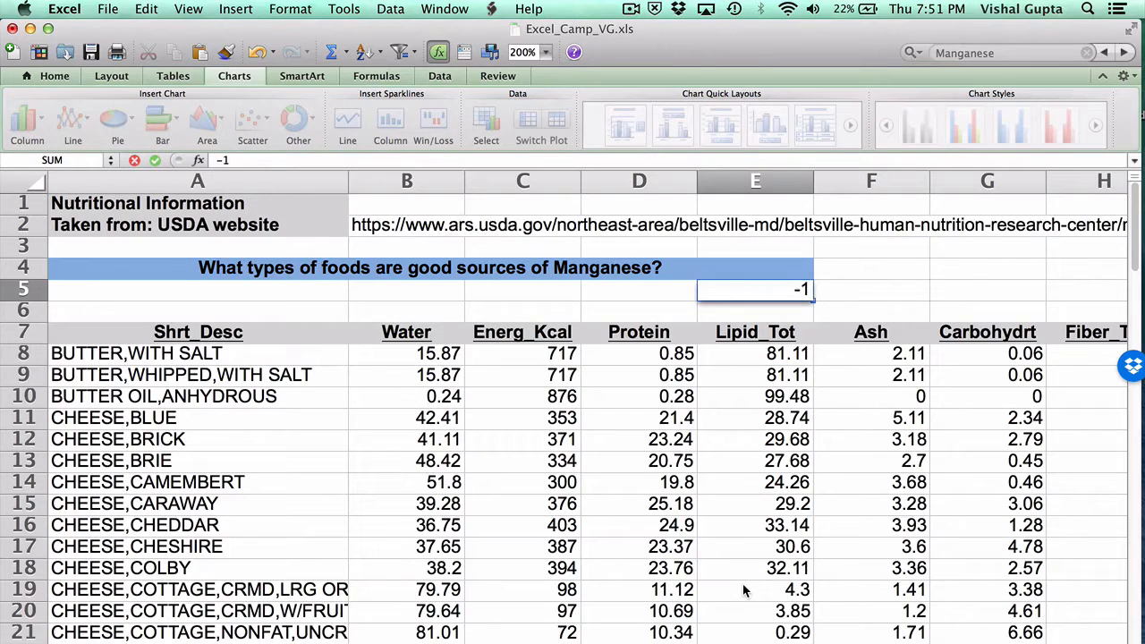
key(Return)
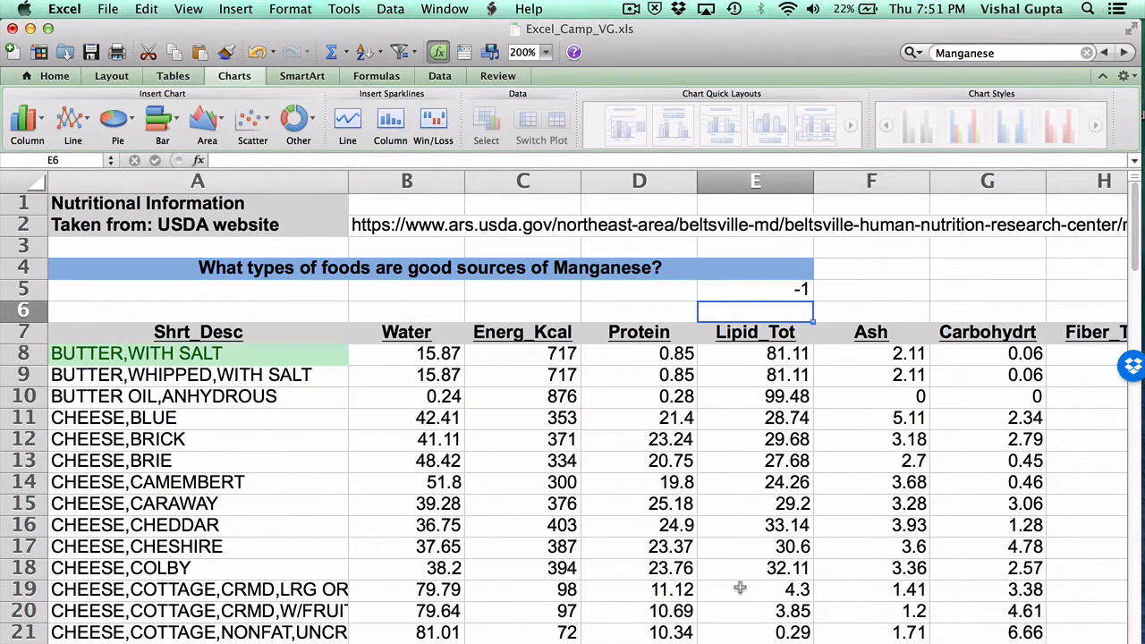
key(super+z)
Copy A8 and paste only its formats onto the whole data table from A8 to the last column and row.
key(Left)
key(Left)
key(Left)
key(Left)
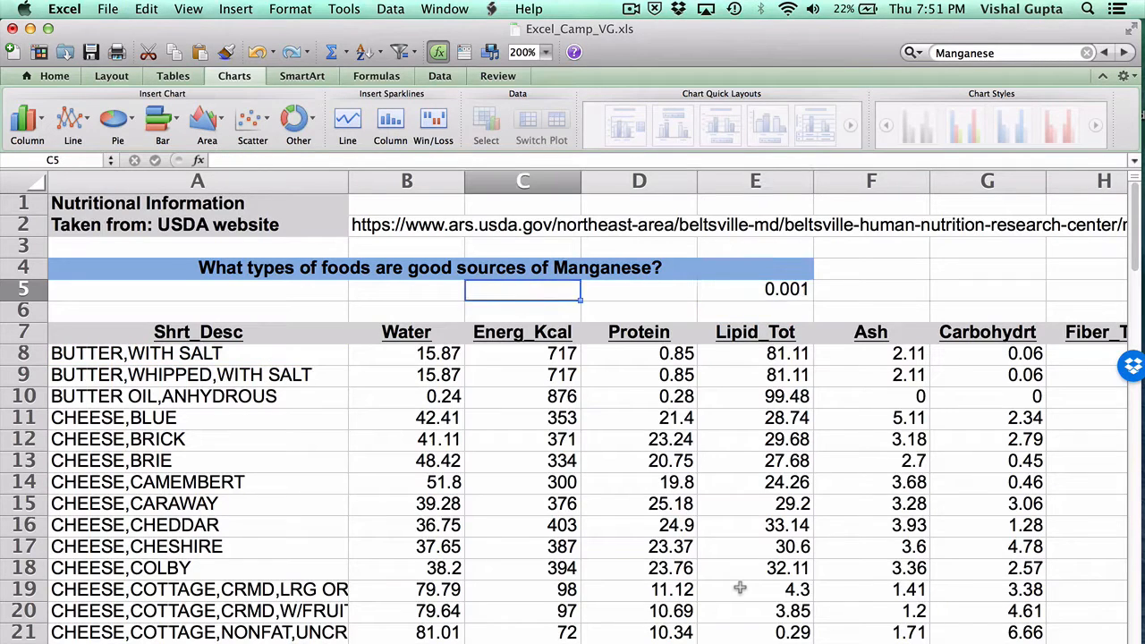
key(Down)
key(Down)
key(Down)
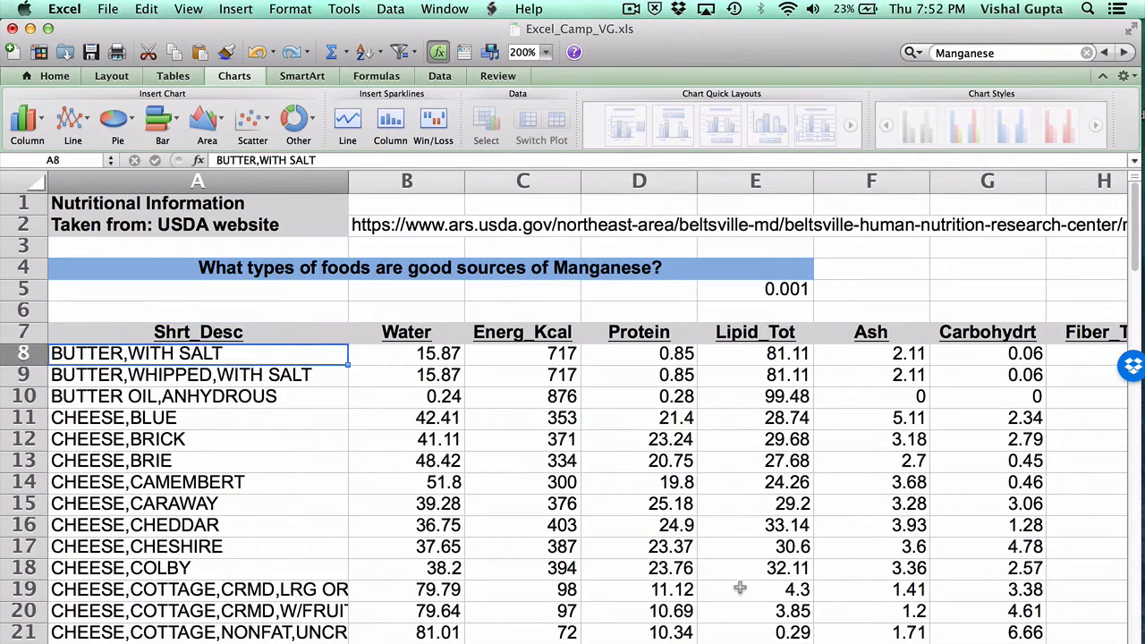
key(super+c)
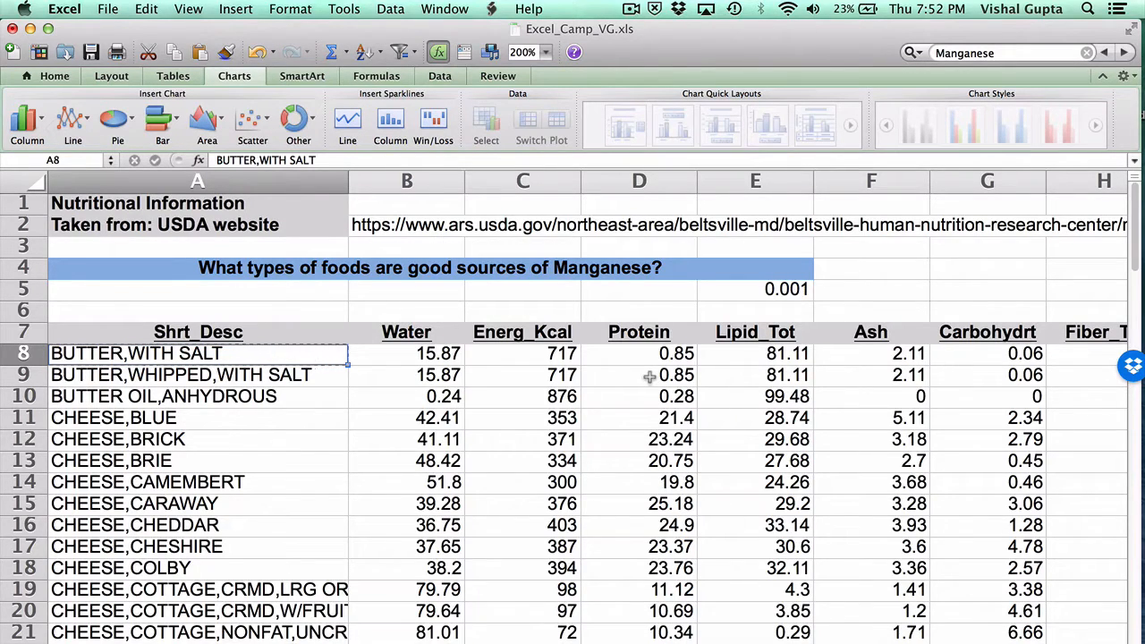
key(shift+super+Right)
key(shift+super+Down)
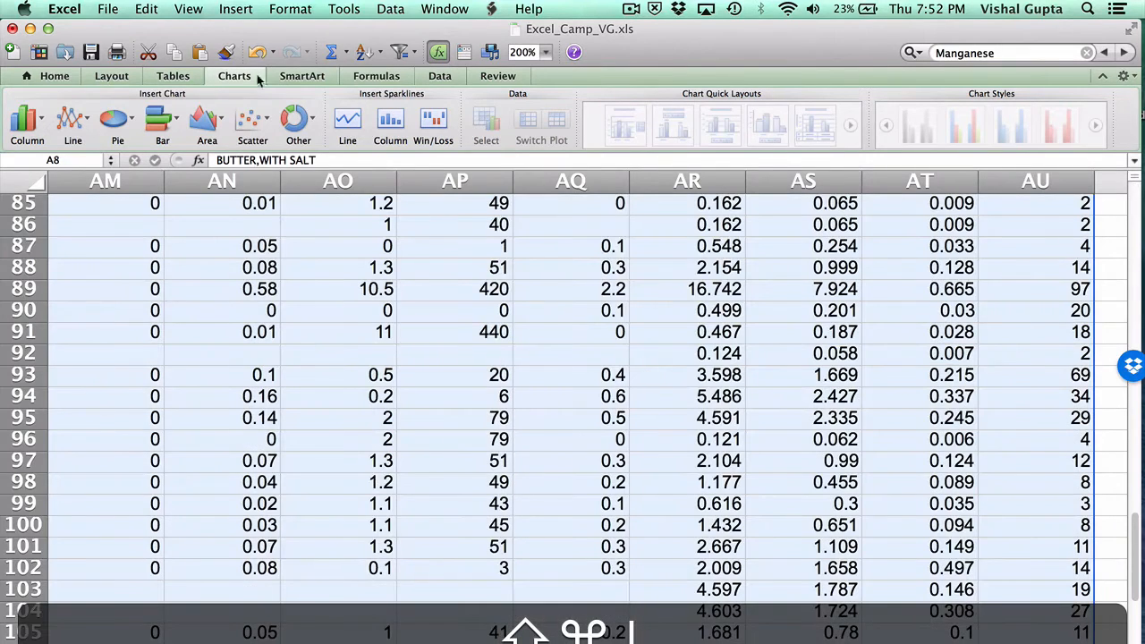
click(149, 9)
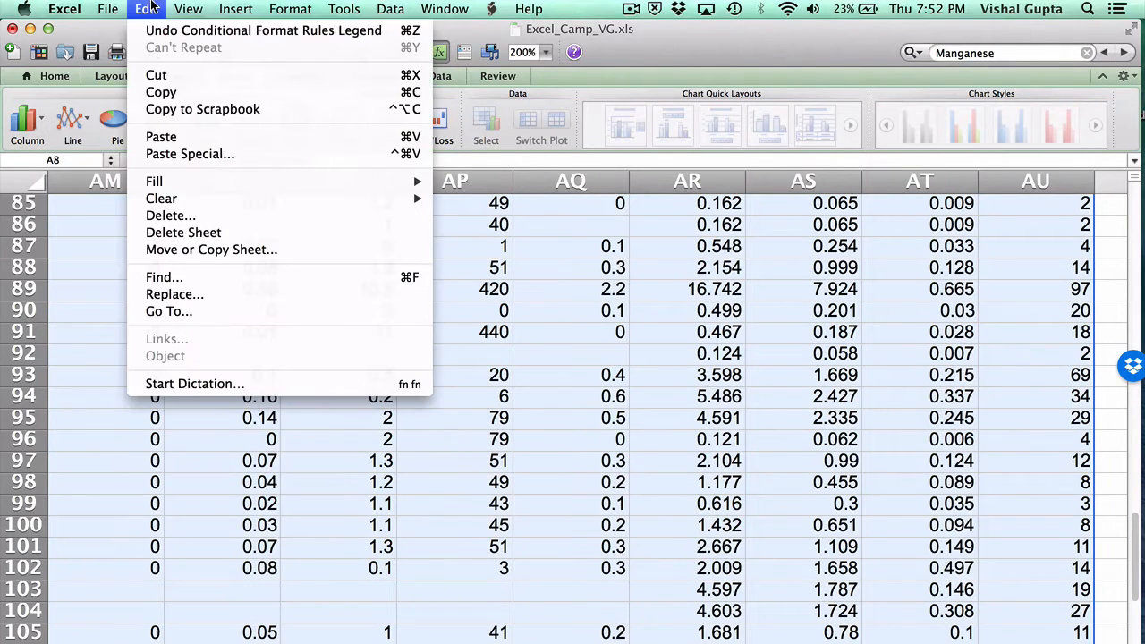
click(186, 158)
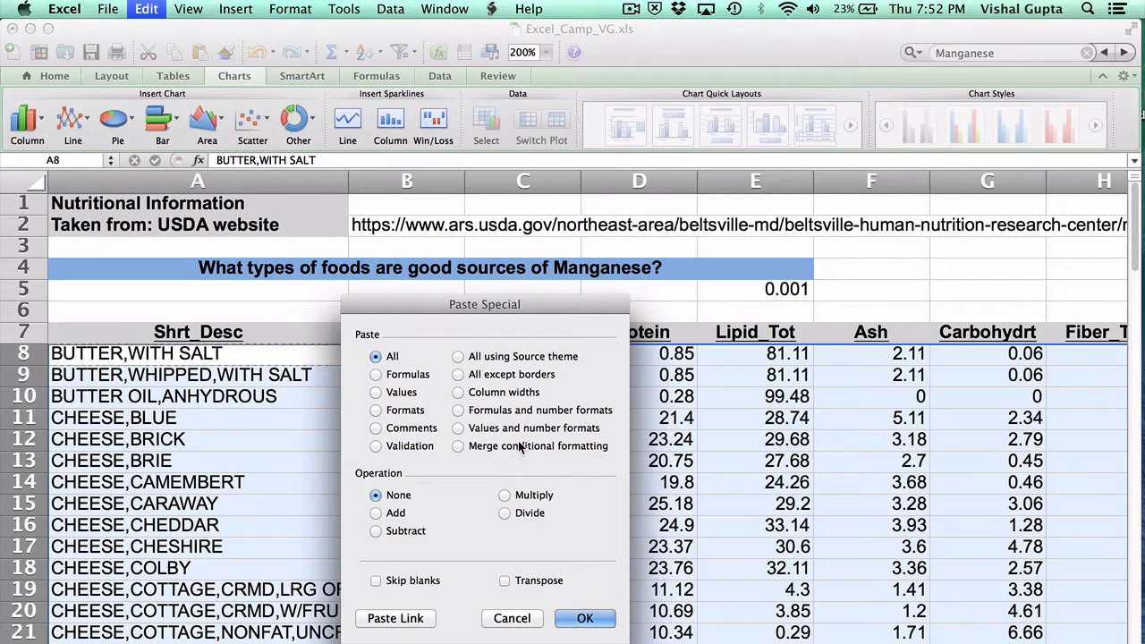
click(417, 411)
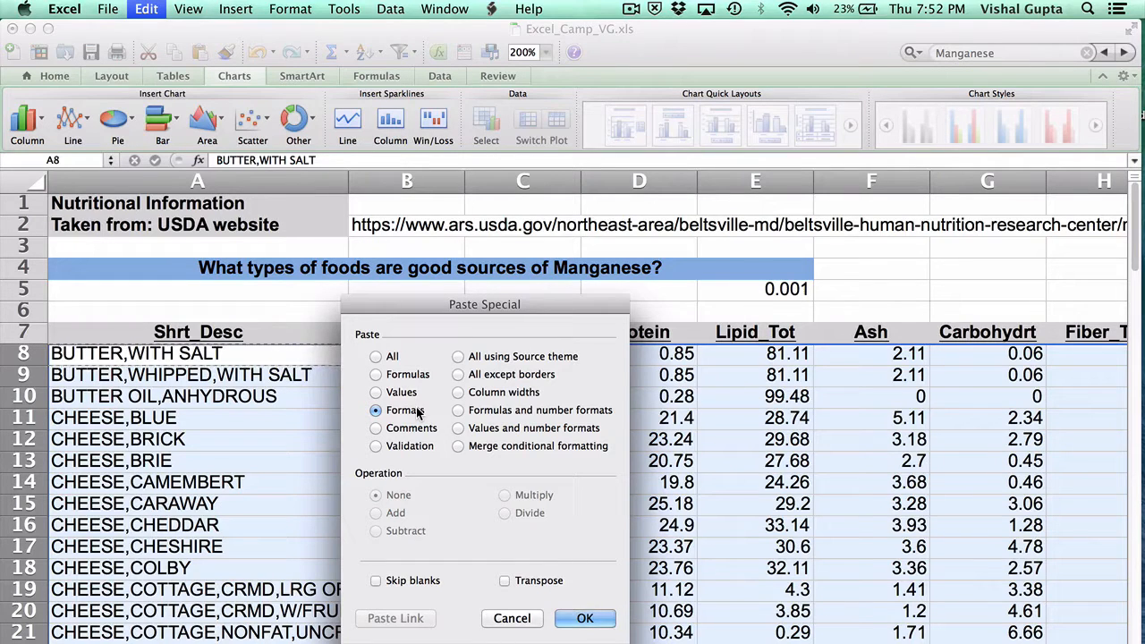
key(Return)
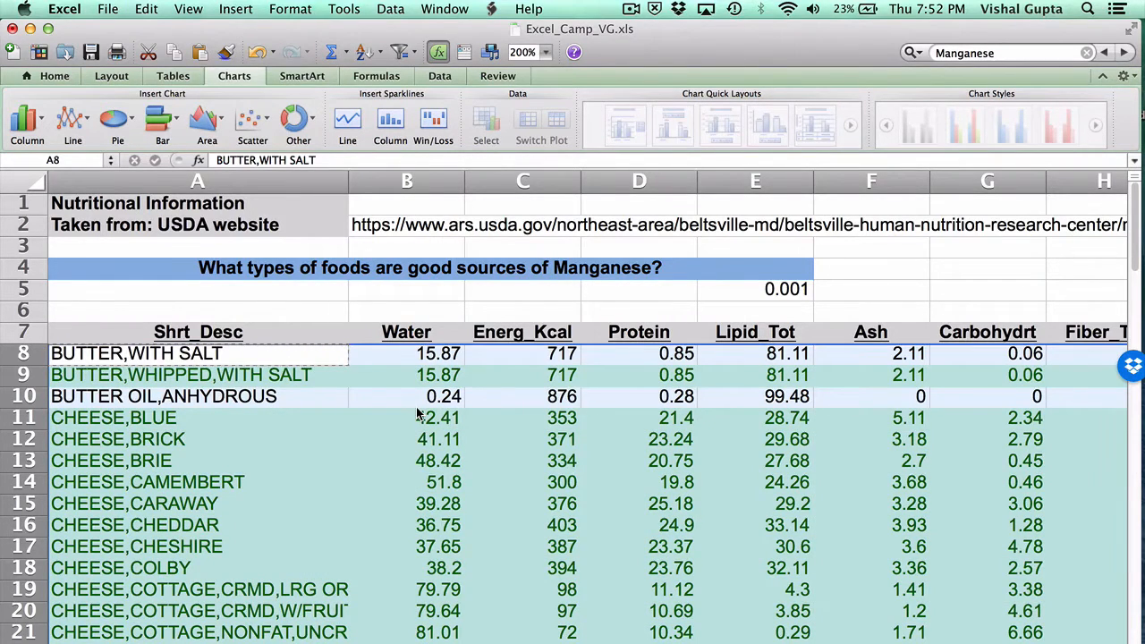
Look through the food rows to review which ones the conditional formatting highlights.
click(389, 484)
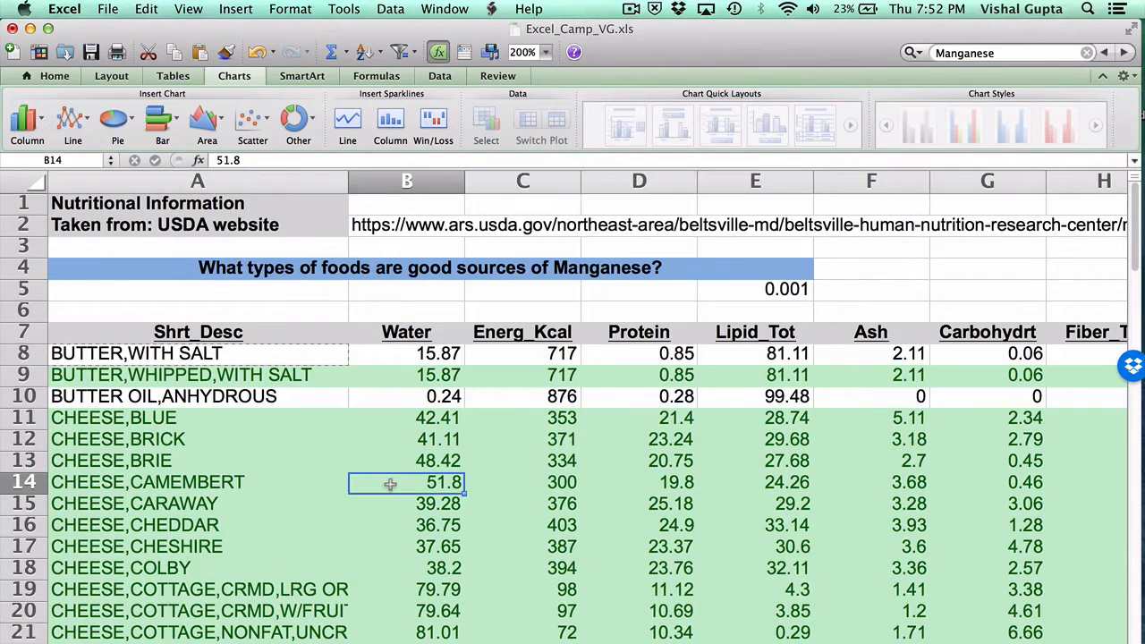
scroll(314, 478, down, 2)
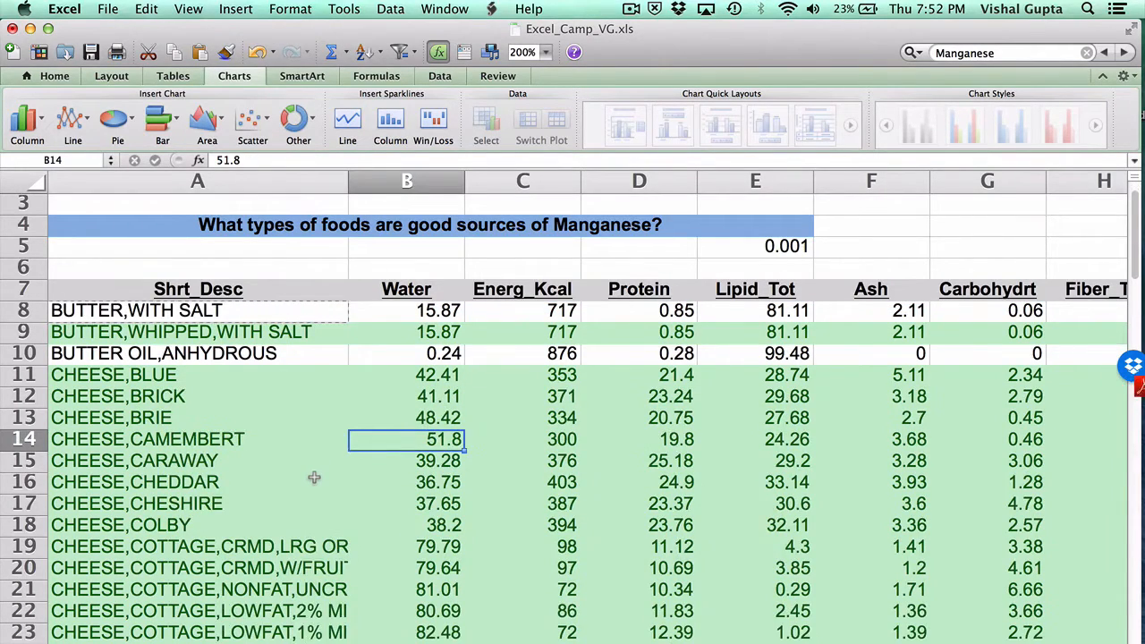
scroll(314, 478, down, 10)
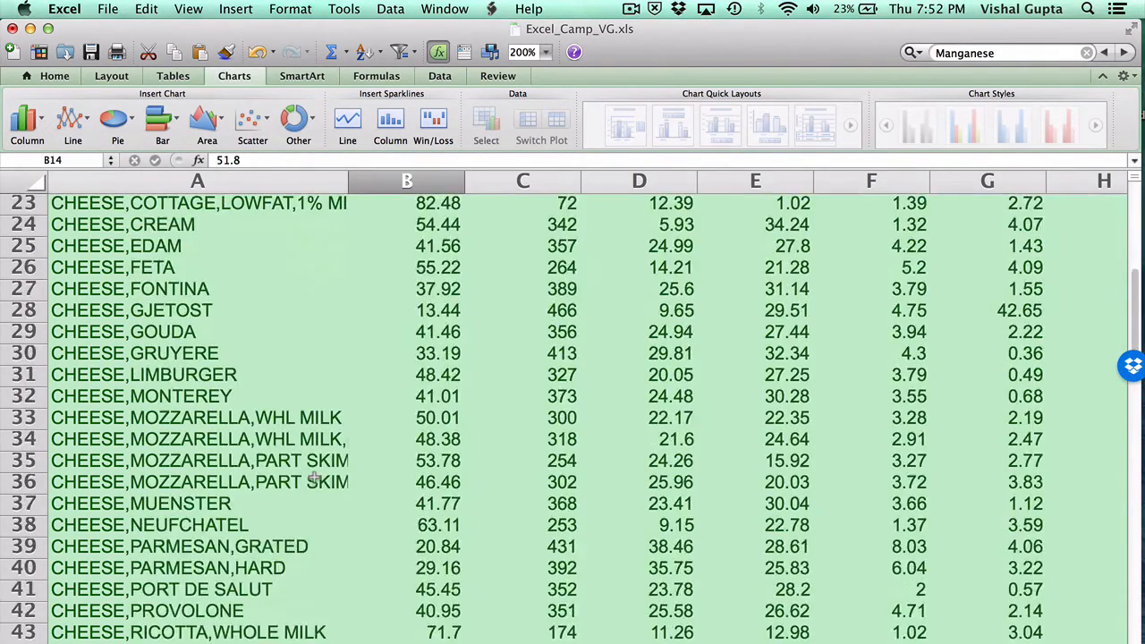
scroll(313, 478, down, 12)
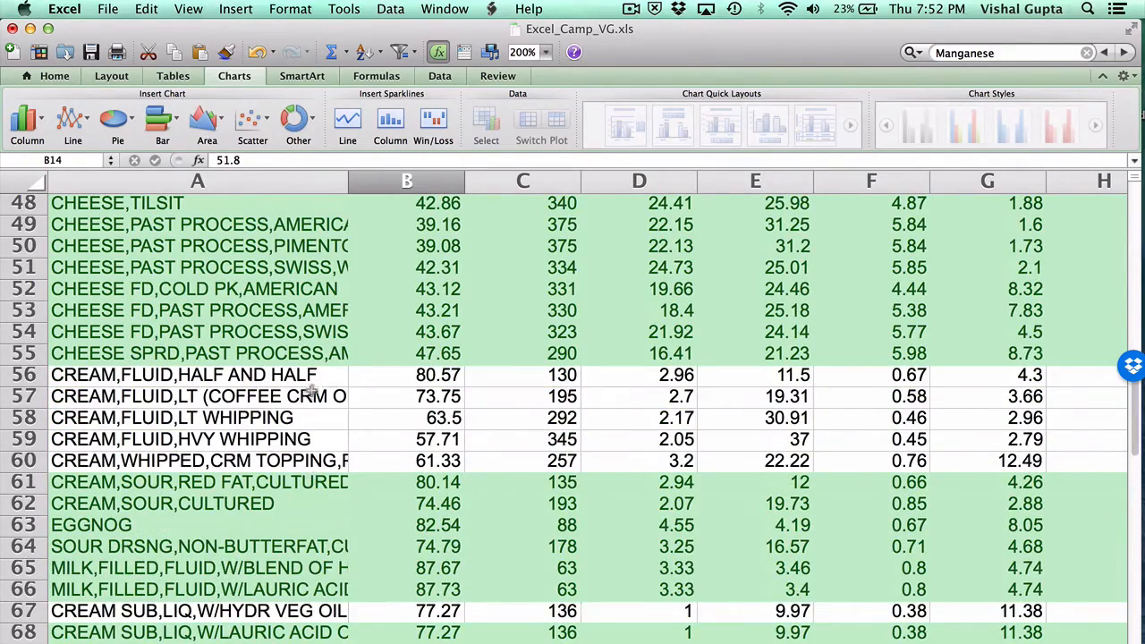
scroll(295, 472, down, 6)
scroll(294, 472, down, 3)
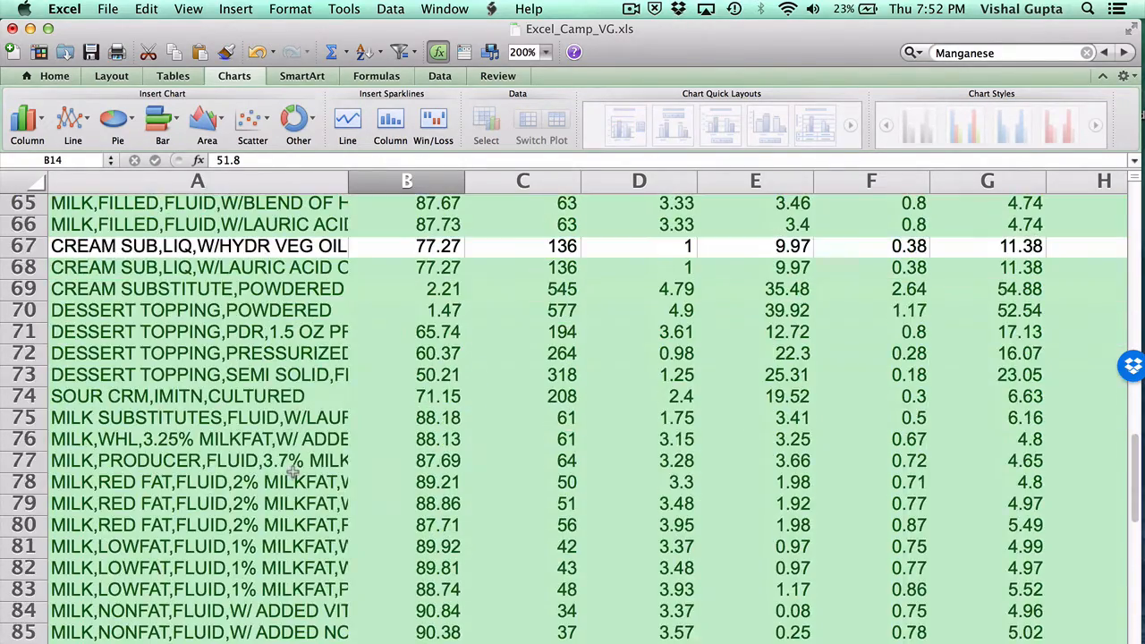
scroll(293, 472, up, 20)
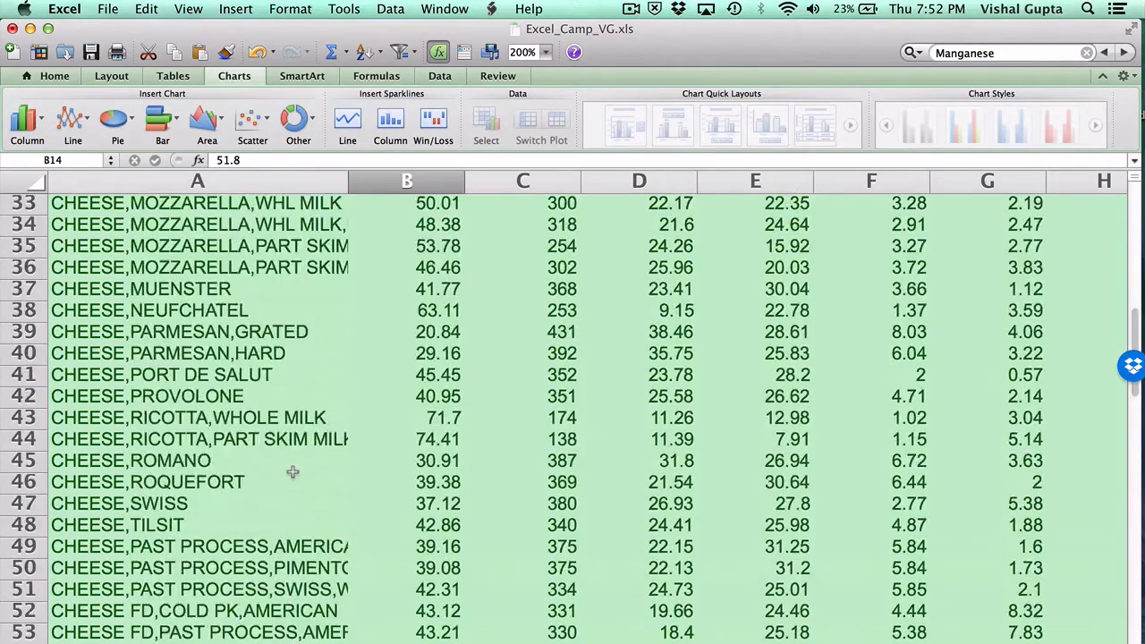
scroll(293, 472, up, 10)
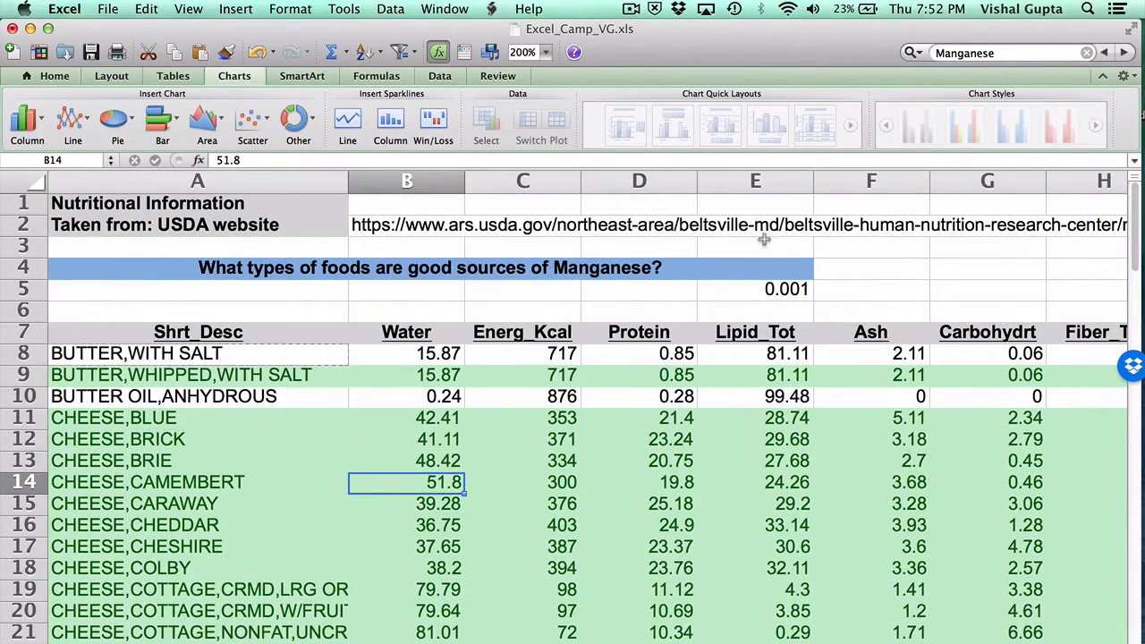
Set the Manganese threshold in E5 to 0.05.
click(776, 294)
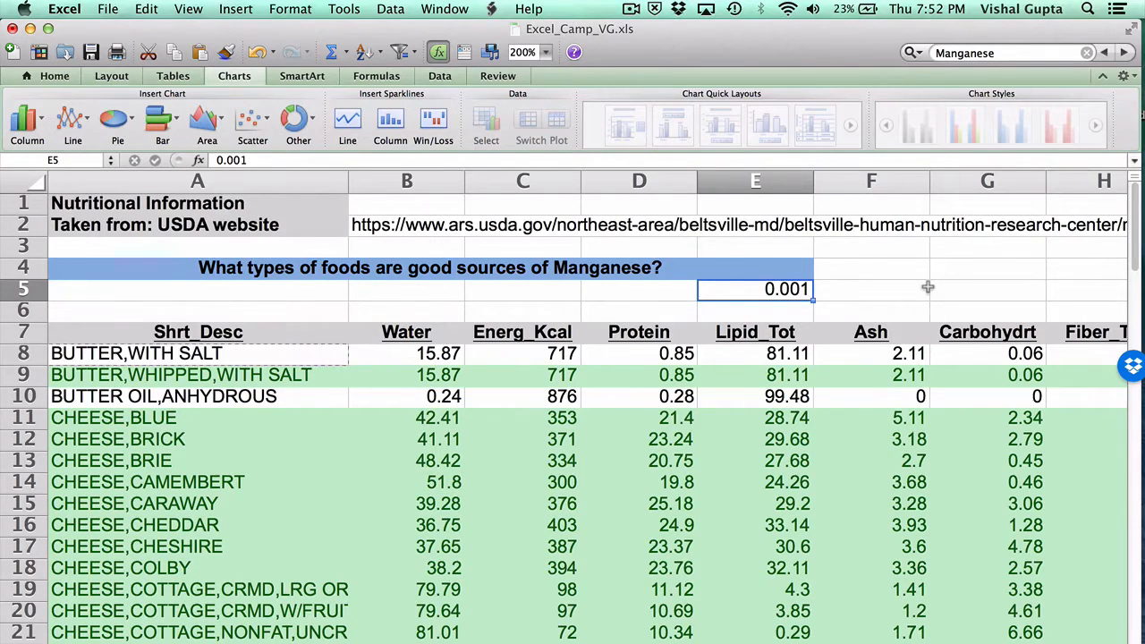
text(.)
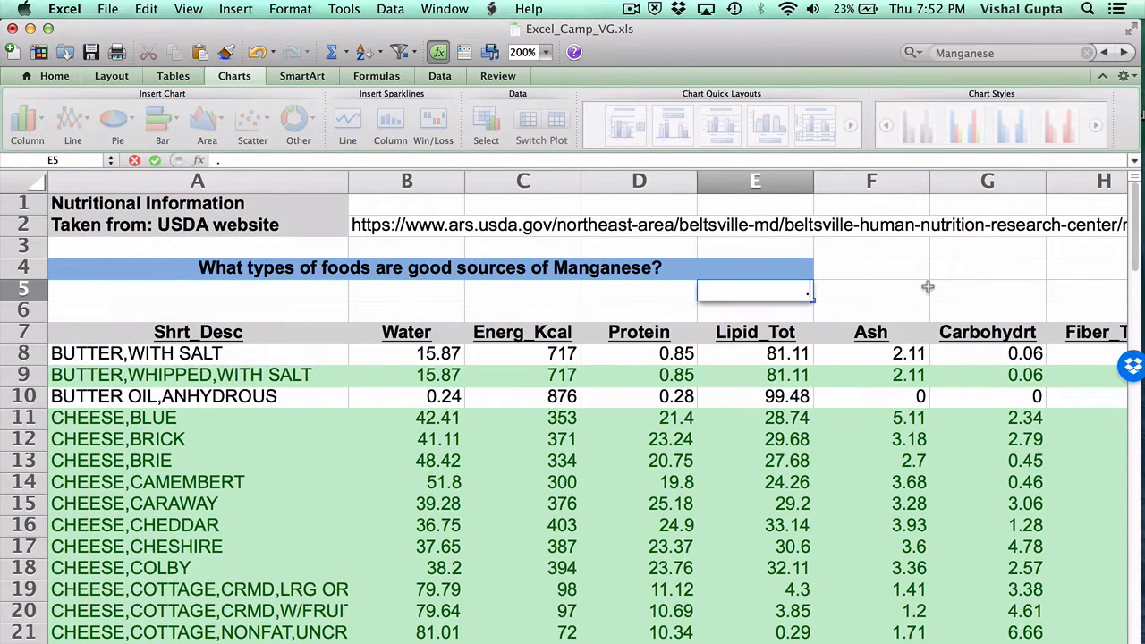
text(05)
key(Return)
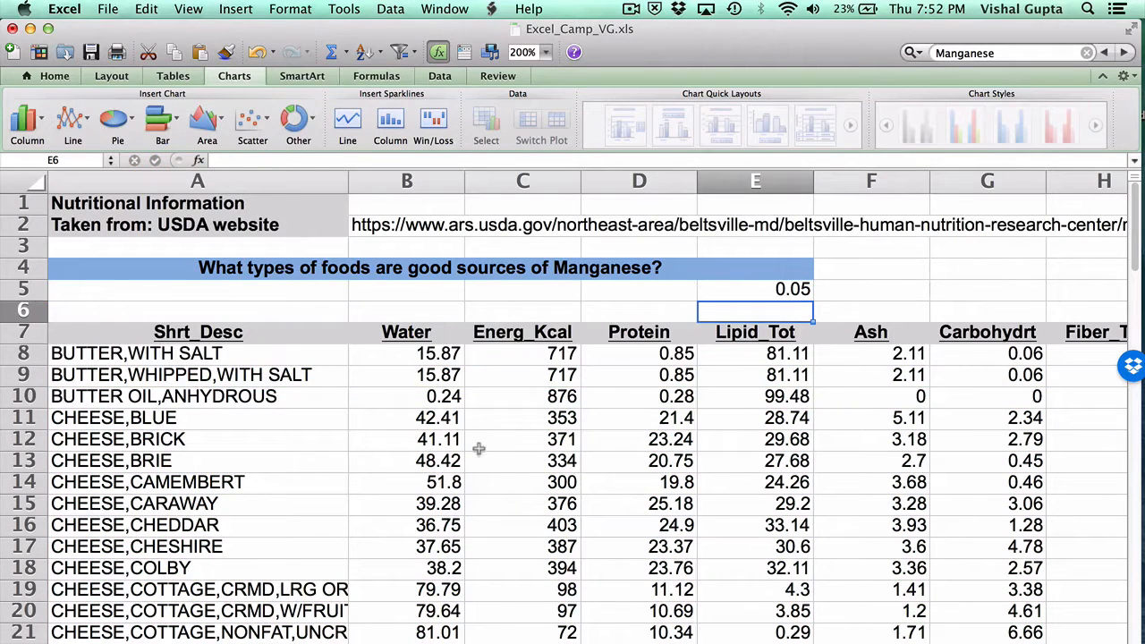
Examine which foods are highlighted at the 0.05 Manganese threshold.
scroll(326, 383, down, 5)
scroll(325, 383, down, 10)
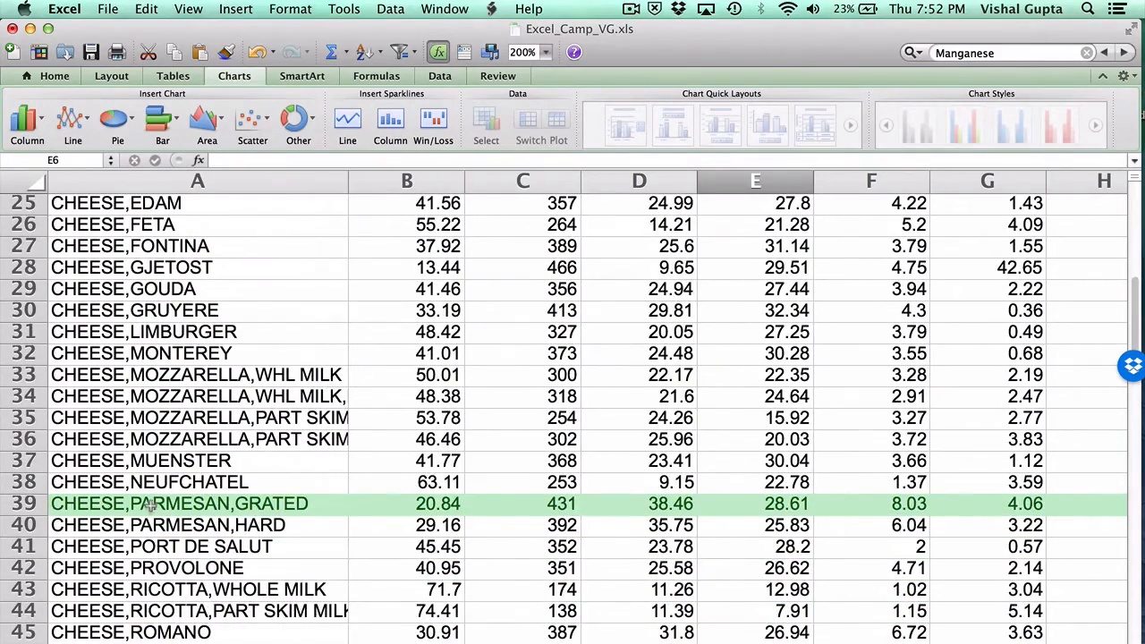
scroll(150, 506, down, 1)
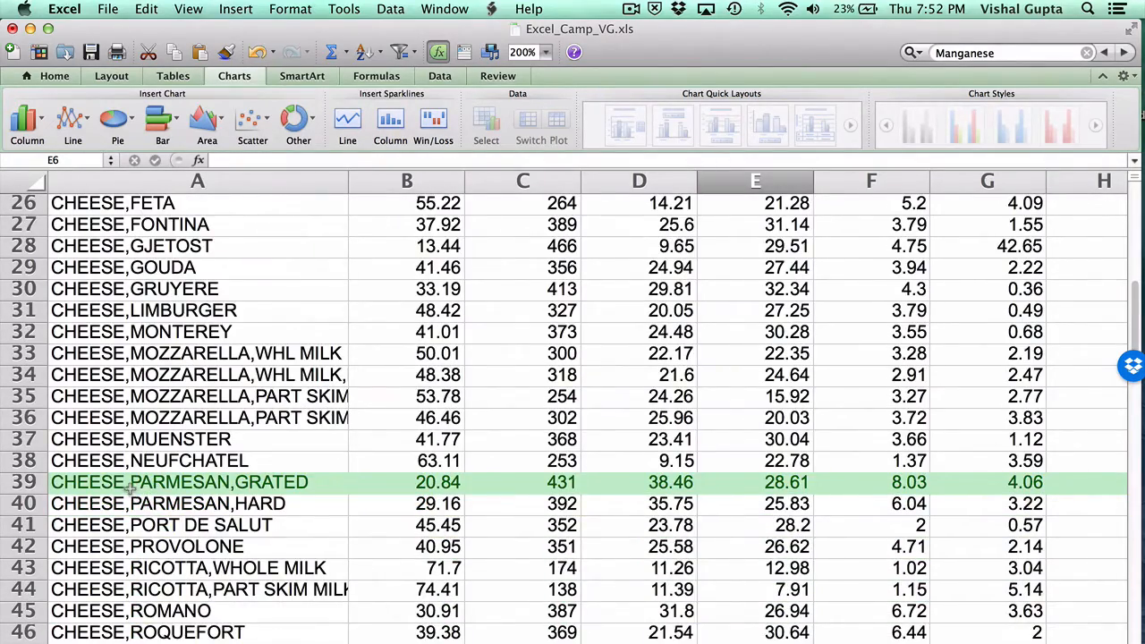
scroll(130, 487, down, 1)
scroll(130, 488, down, 15)
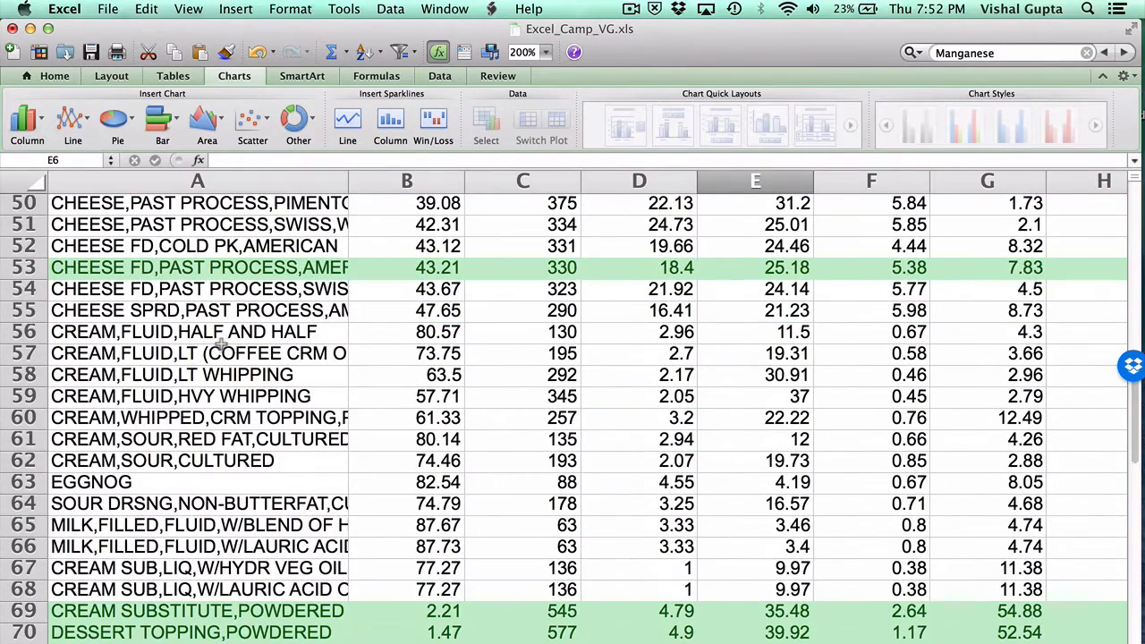
scroll(221, 343, down, 3)
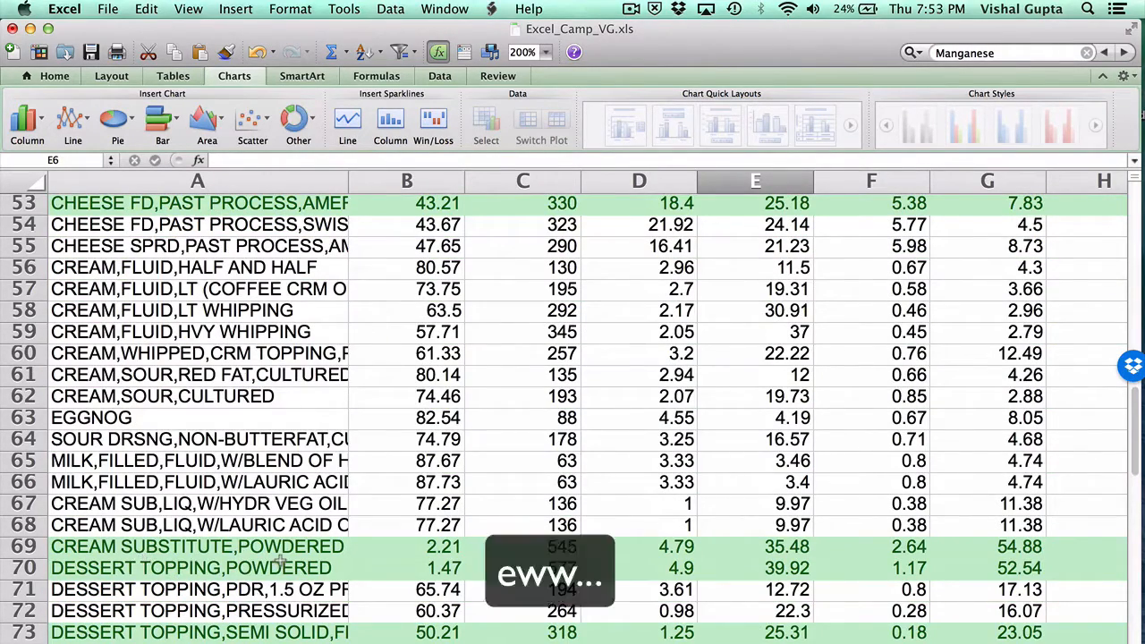
scroll(280, 560, up, 15)
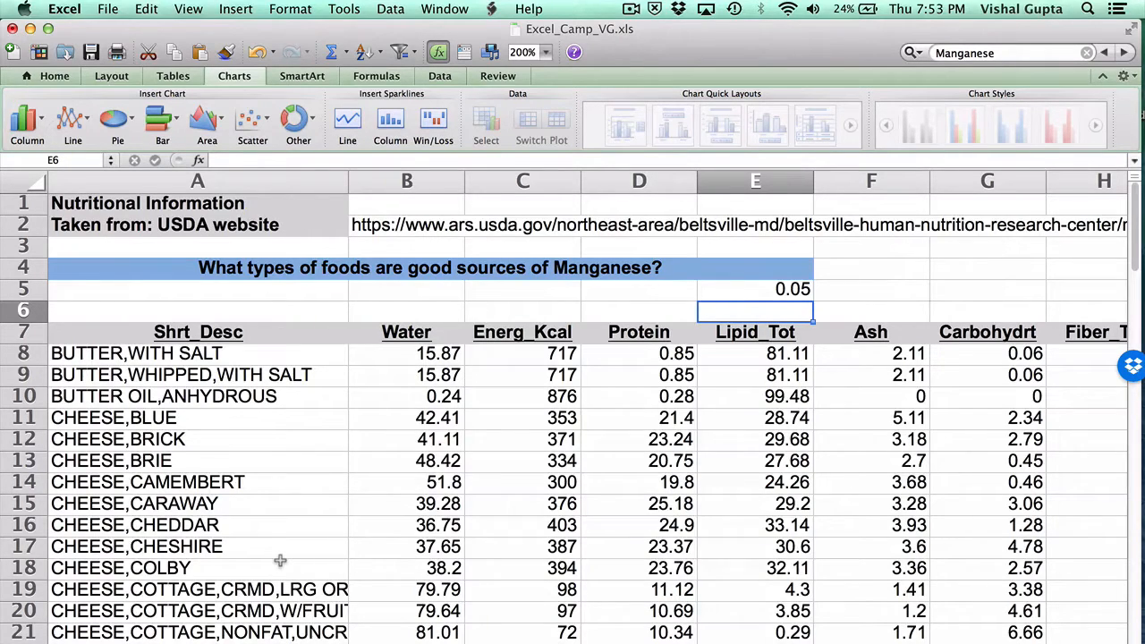
Set the Manganese threshold in E5 to 0.001.
click(761, 288)
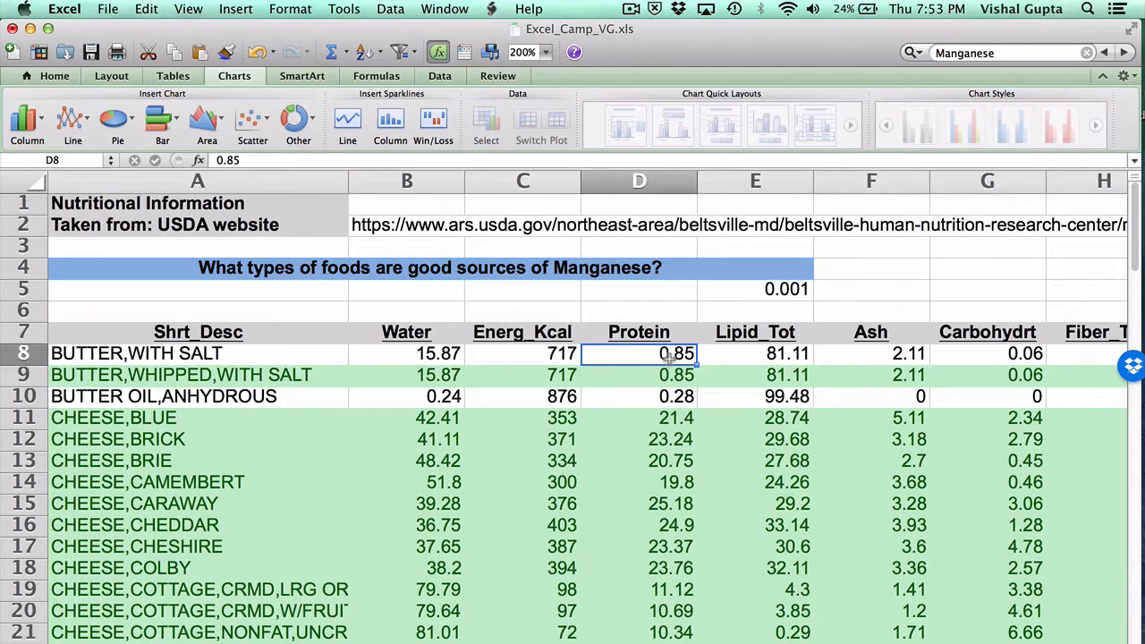
Enter 0.1 as the first food's Manganese value in R8 to test the row highlighting, undo the entry and return to A8.
key(Right)
key(Right)
key(Right)
key(Right)
key(Right)
key(Right)
key(Right)
key(Right)
key(Right)
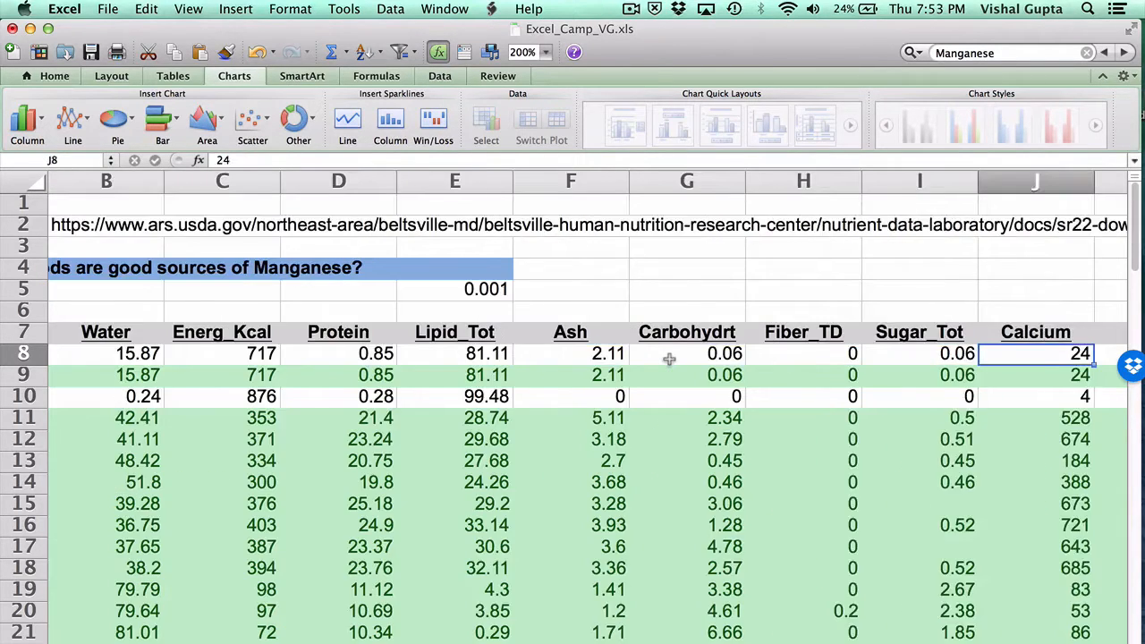
key(Right)
key(Right)
key(Right)
key(Right)
key(Right)
key(Right)
key(Right)
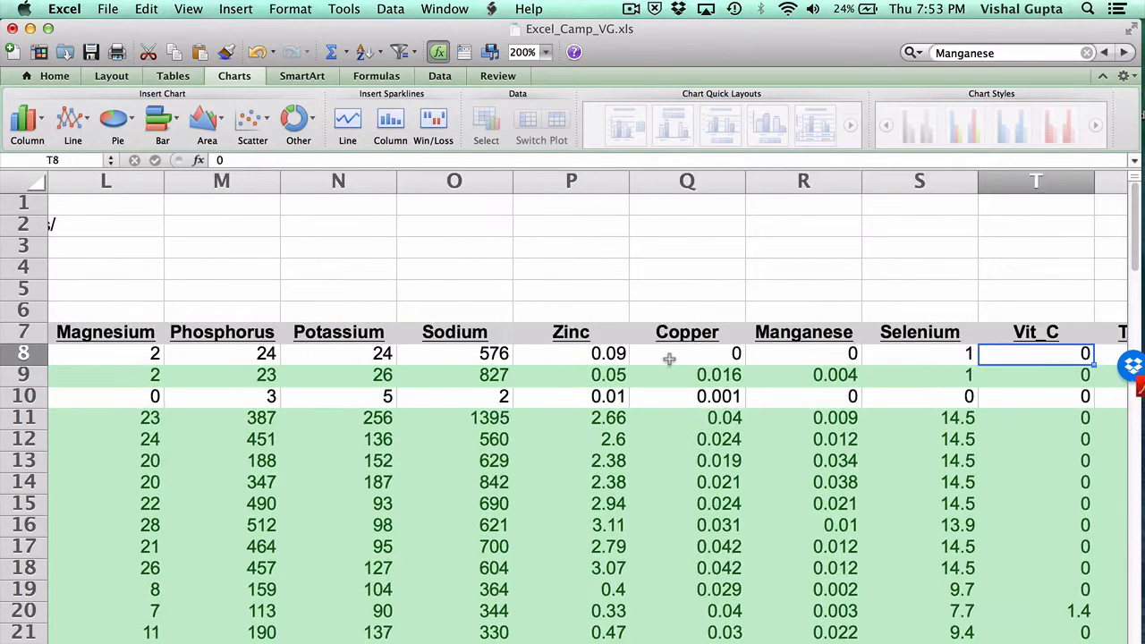
key(Left)
key(Left)
text(0.1)
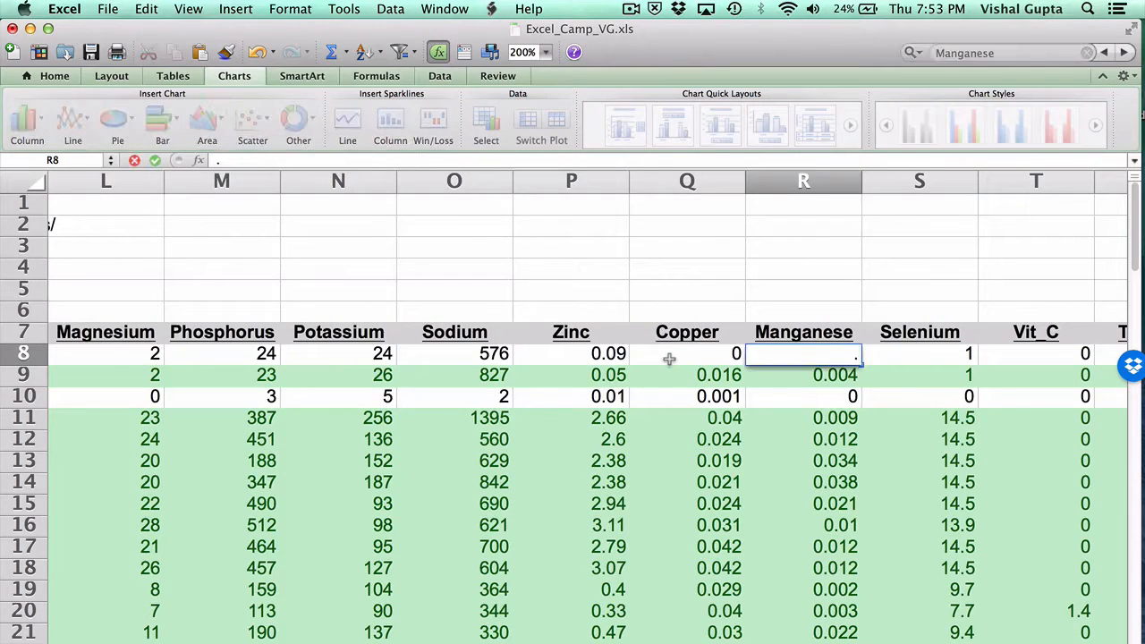
key(Return)
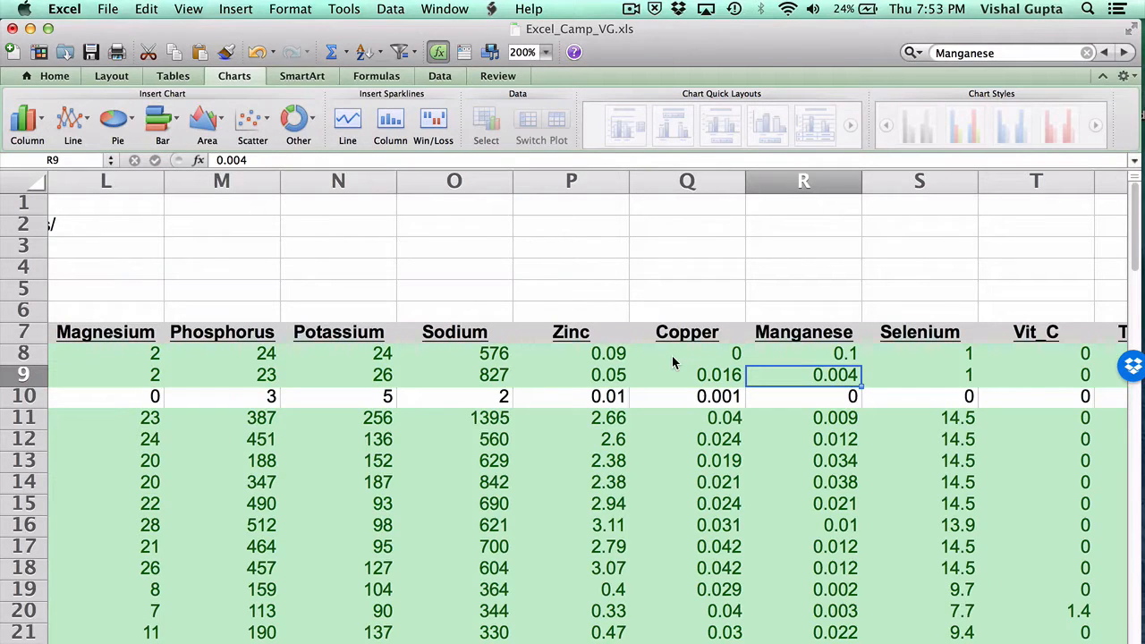
key(super+z)
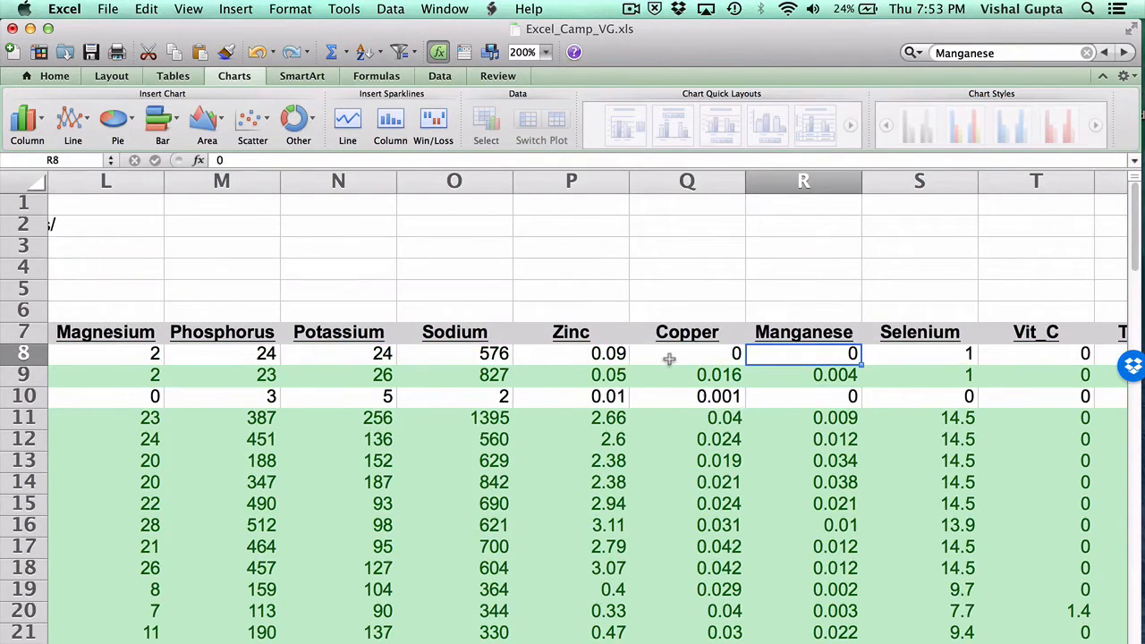
key(Home)
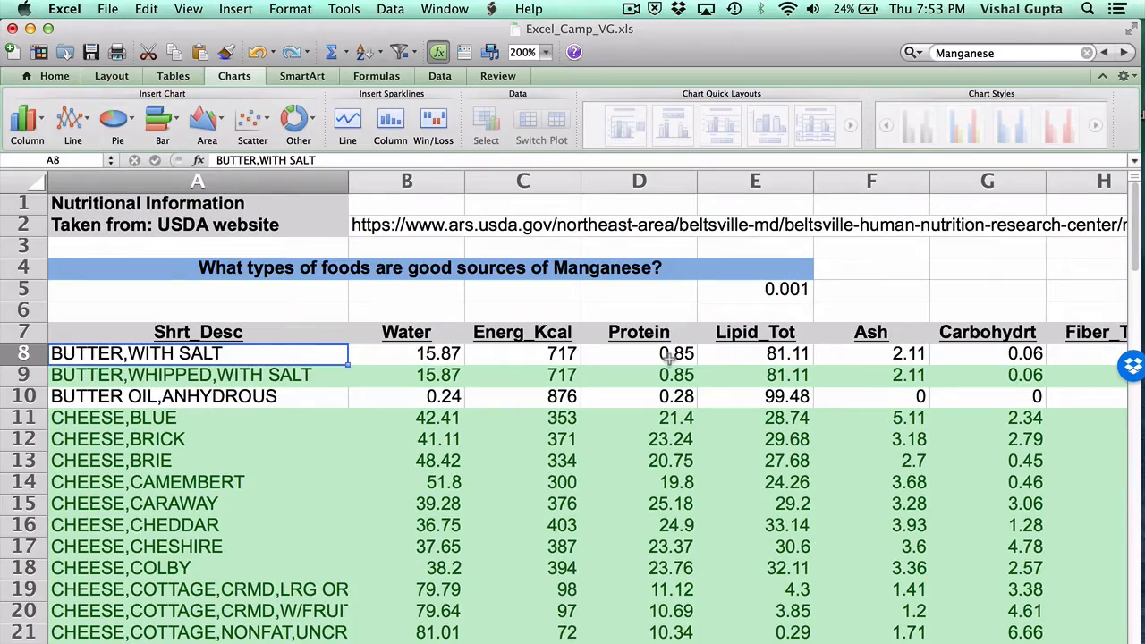